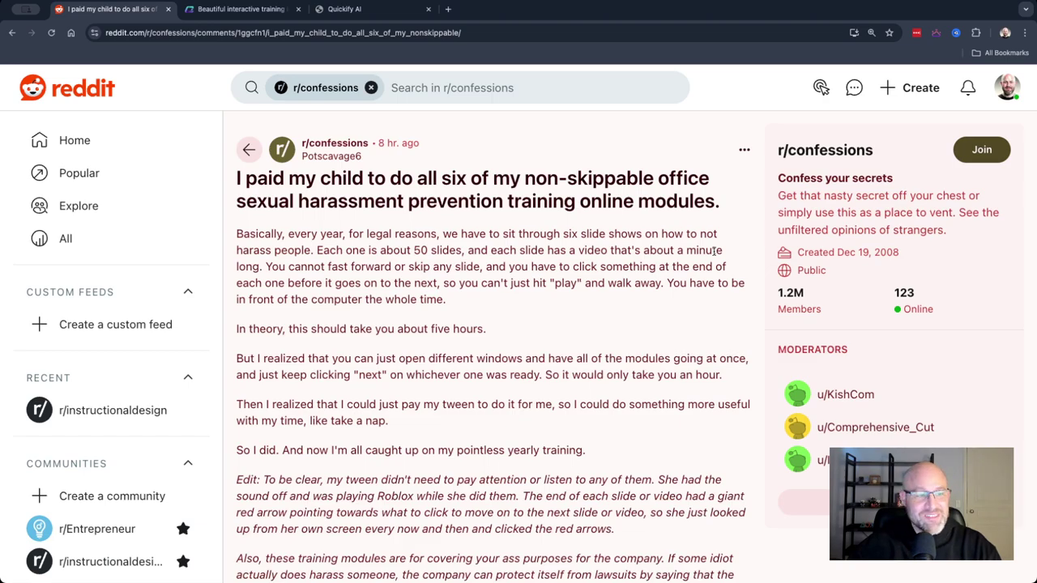
# - Read the r/confessions post about non-skippable harassment training, highlighting the slide-show passage and the paragraph about paying the tween
pyautogui.scroll(-3, 714, 251)
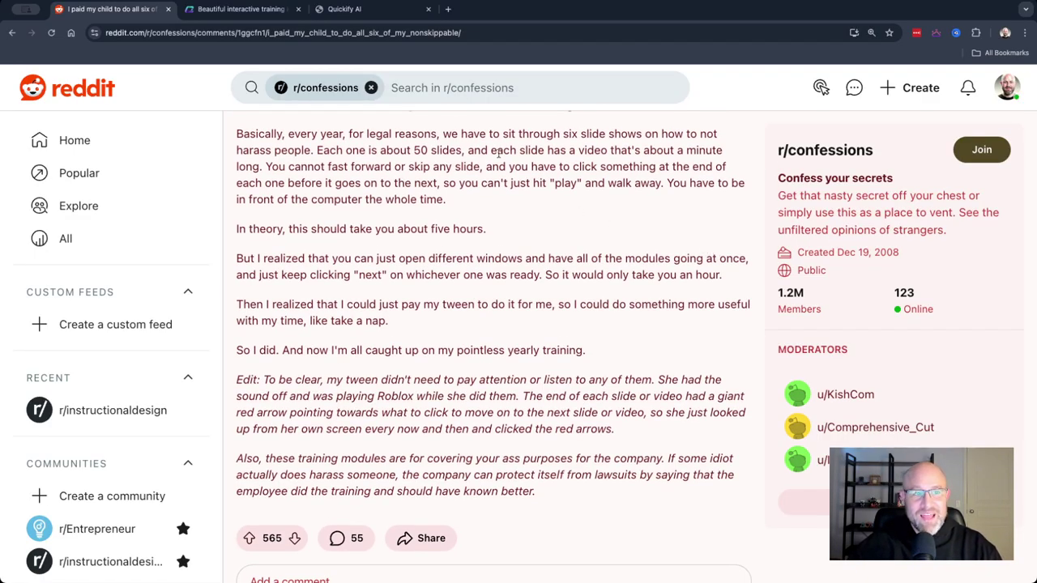
pyautogui.moveTo(442, 133); pyautogui.dragTo(468, 144)
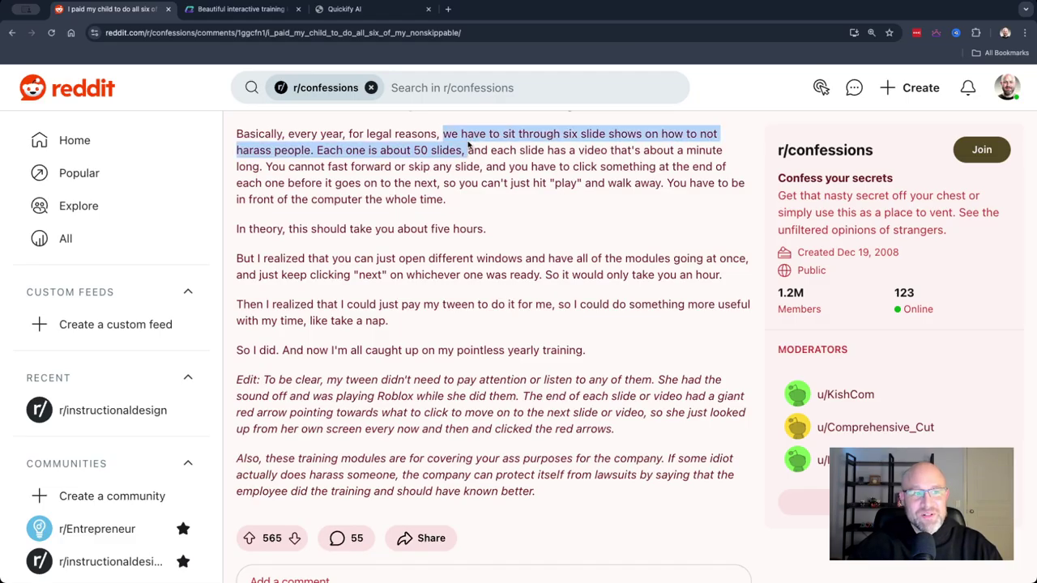
pyautogui.moveTo(469, 145); pyautogui.dragTo(273, 166)
pyautogui.click(496, 220)
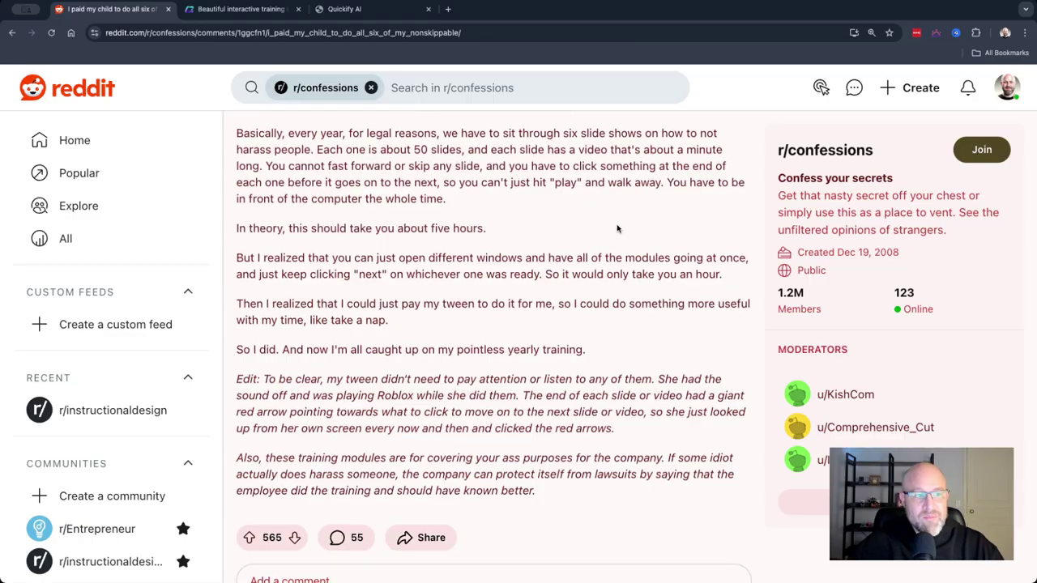
pyautogui.scroll(-1, 617, 230)
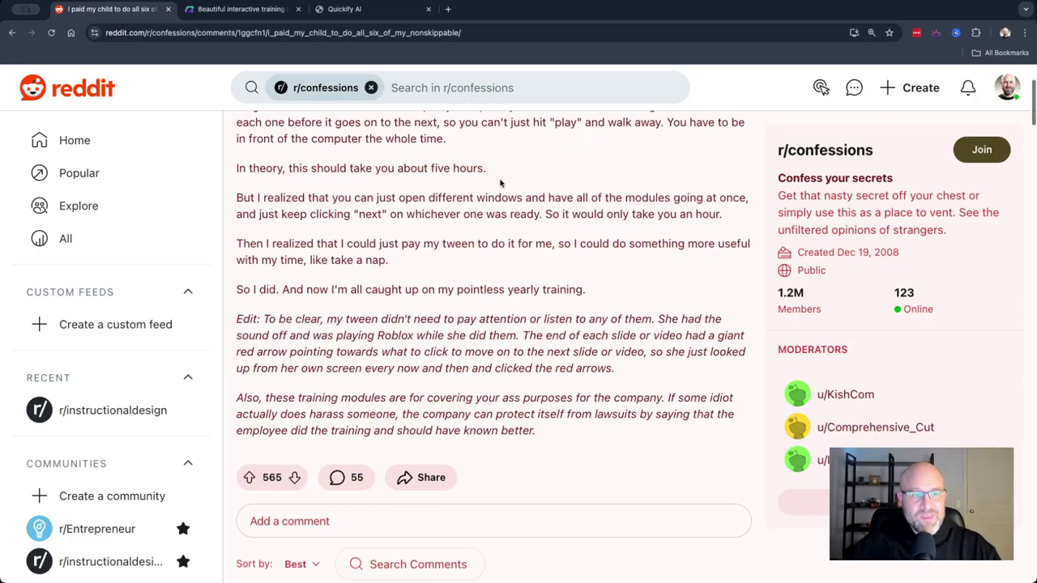
pyautogui.scroll(-2, 499, 182)
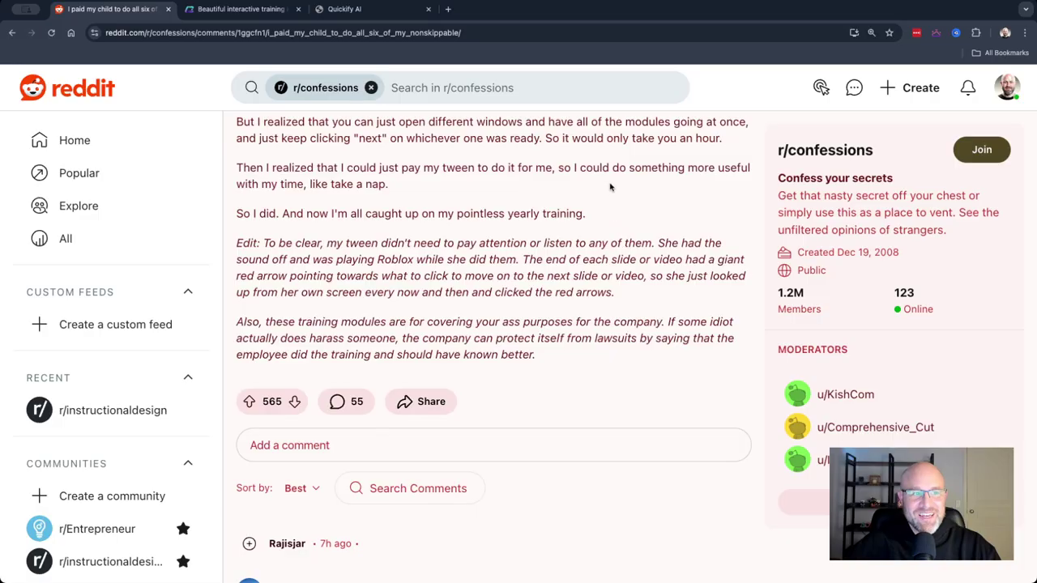
pyautogui.scroll(-1, 610, 187)
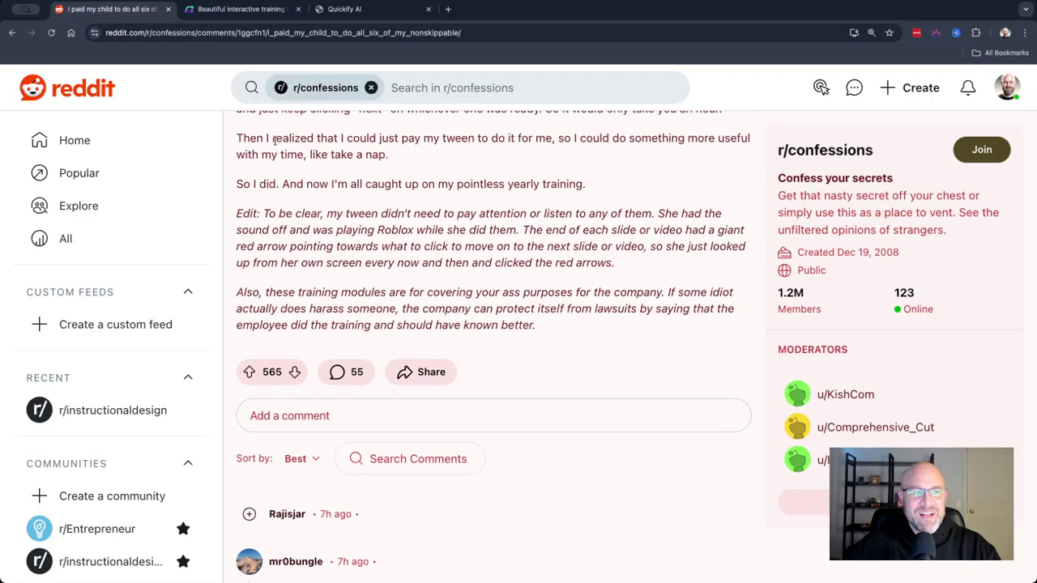
pyautogui.moveTo(236, 137); pyautogui.dragTo(404, 148)
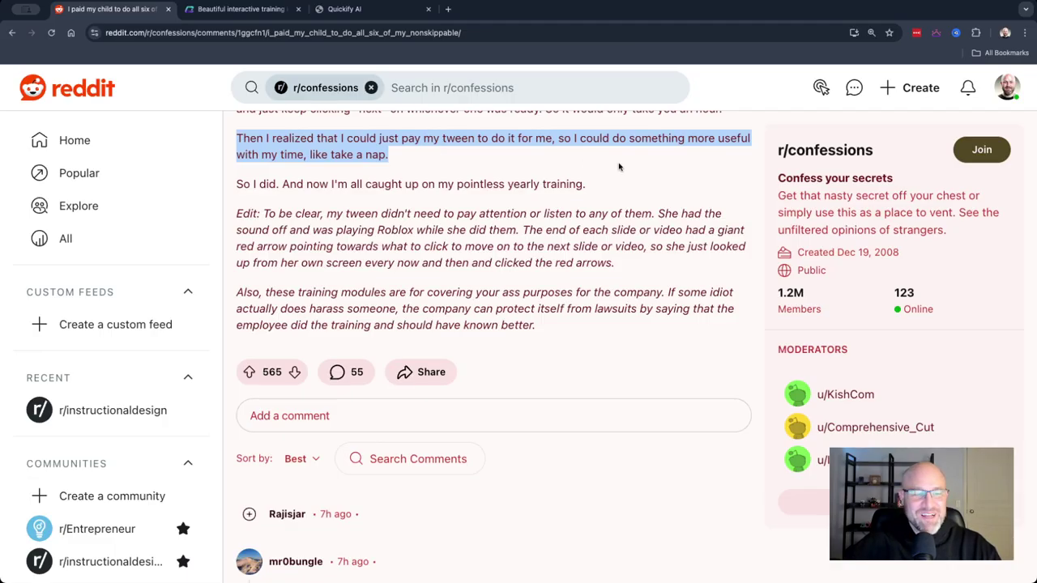
pyautogui.scroll(1, 618, 167)
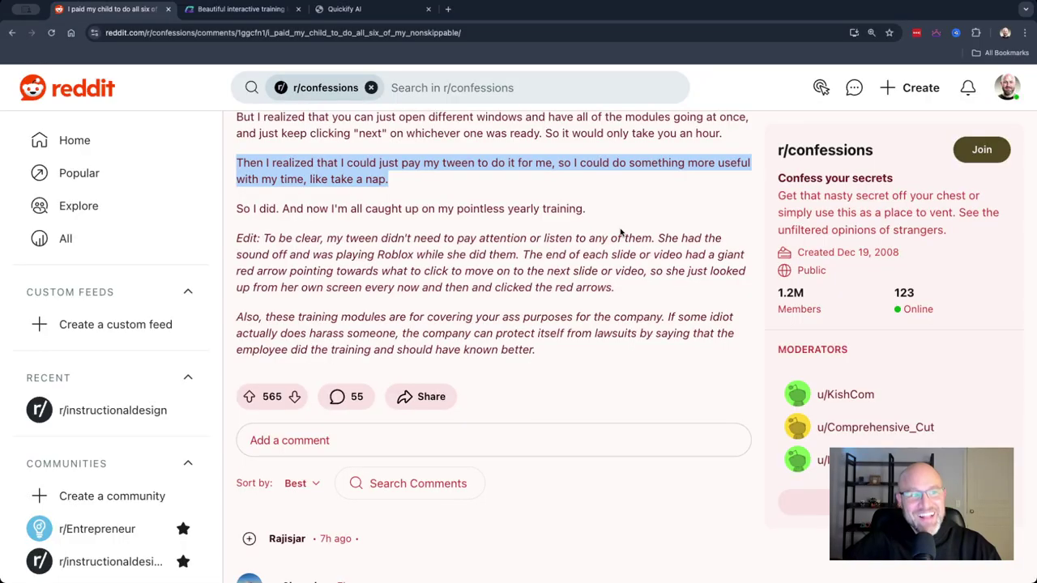
pyautogui.click(489, 194)
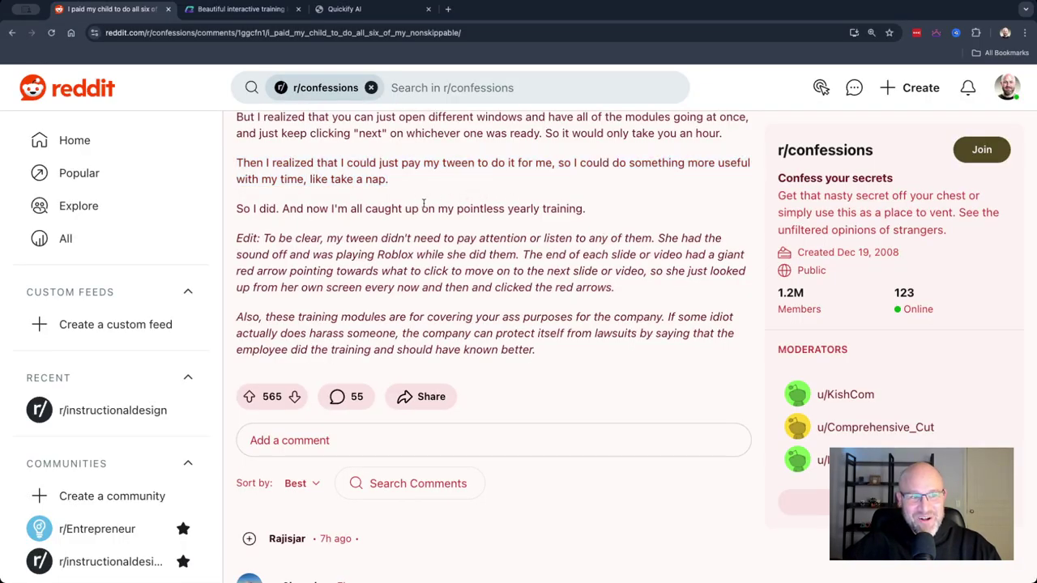
# - Examine the post's closing edit paragraphs and highlight the sentence about the training modules' purpose for the company
pyautogui.scroll(-1, 651, 217)
pyautogui.scroll(-3, 651, 216)
pyautogui.scroll(1, 652, 220)
pyautogui.scroll(1, 650, 213)
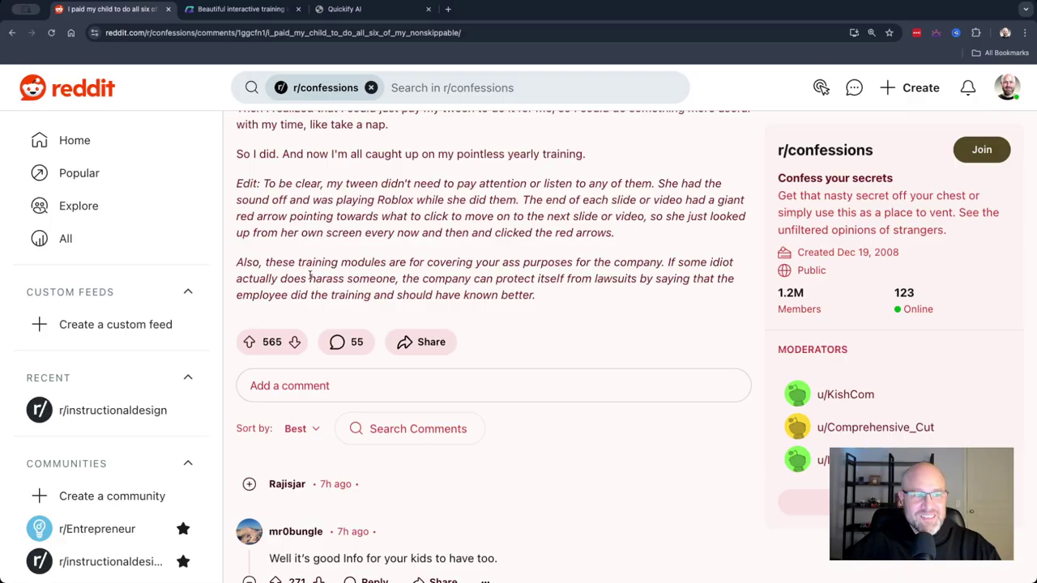
pyautogui.moveTo(265, 261); pyautogui.dragTo(665, 262)
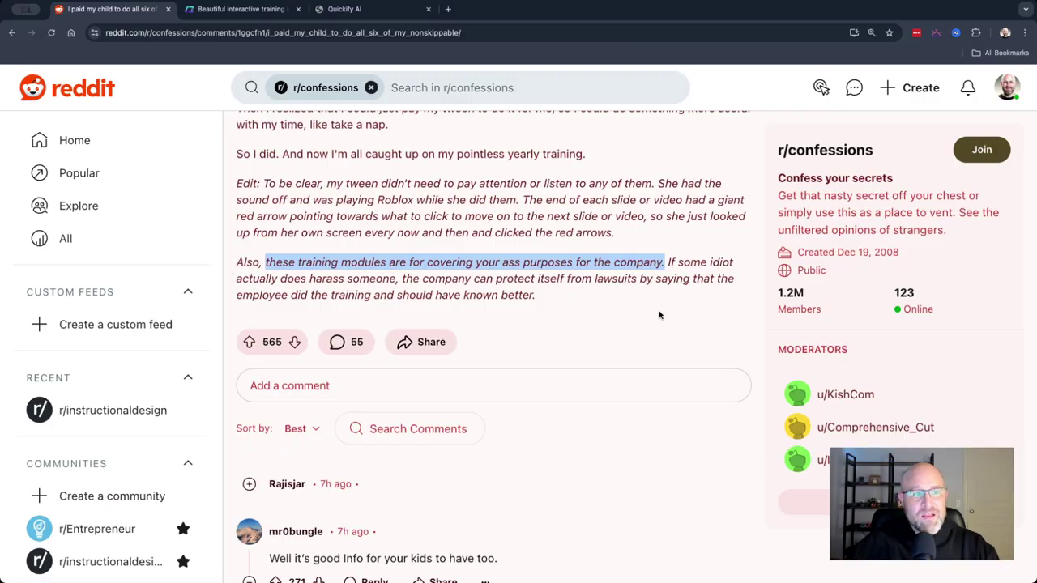
pyautogui.scroll(5, 660, 315)
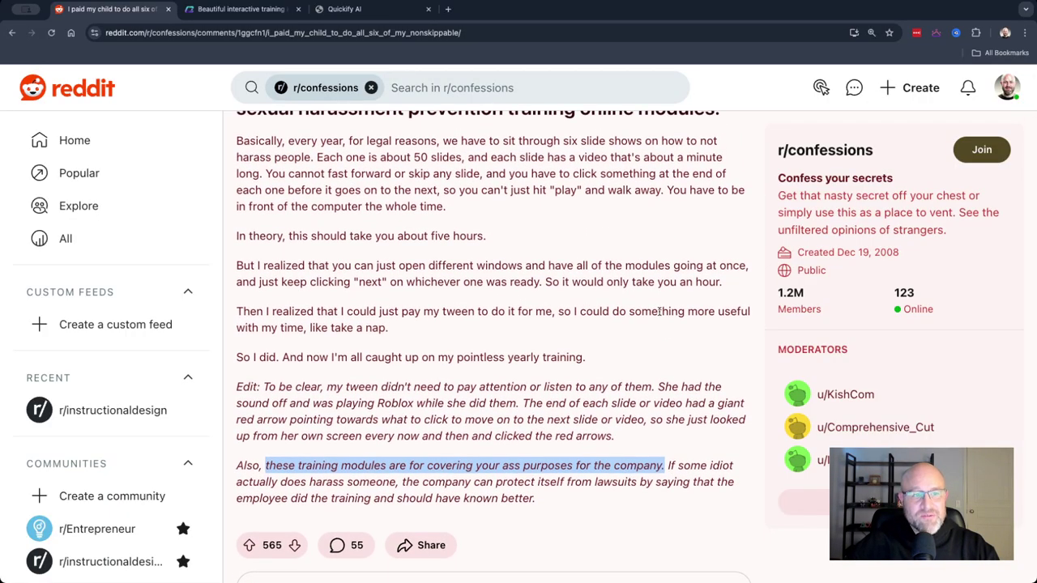
pyautogui.scroll(2, 659, 311)
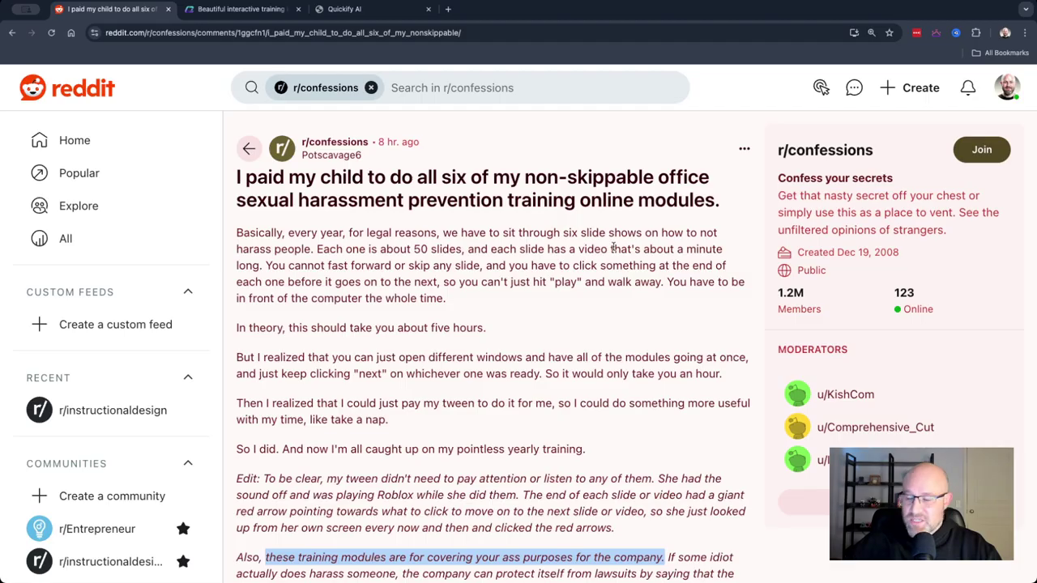
# - Switch to the Quickify AI website, open its free sign-up page and review the account creation form
pyautogui.click(233, 9)
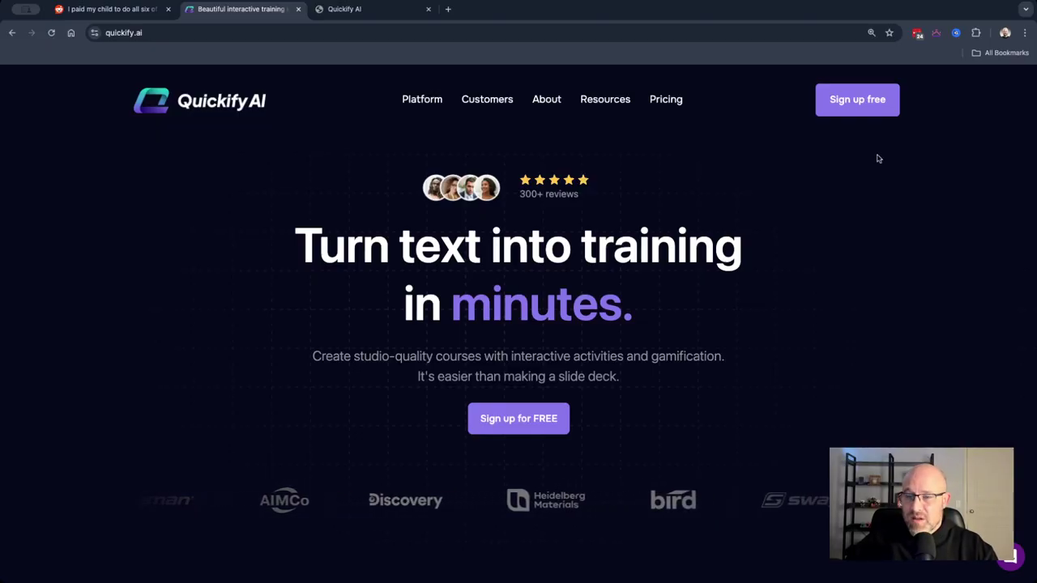
pyautogui.click(857, 98)
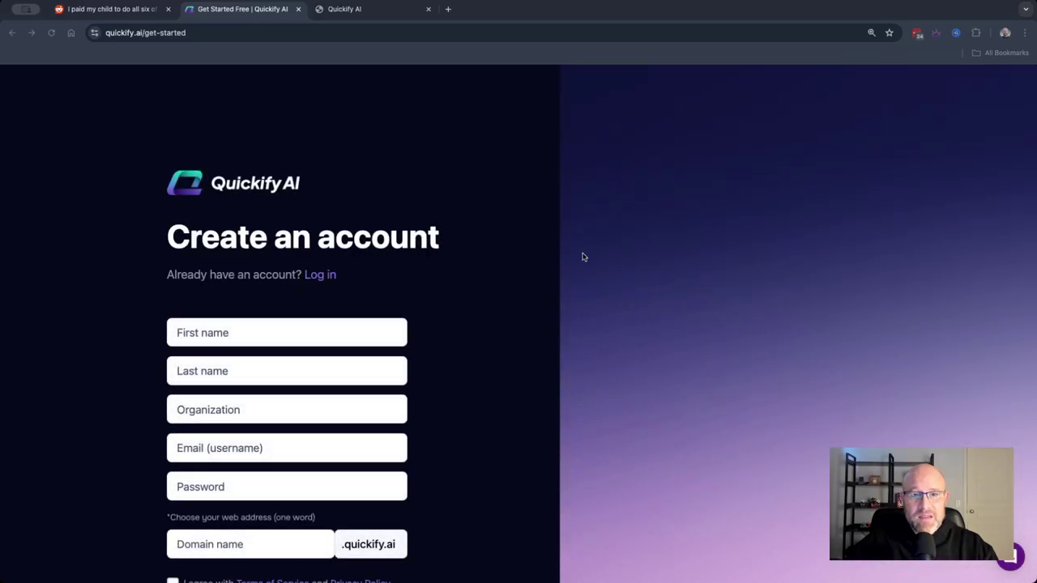
pyautogui.scroll(-3, 581, 257)
pyautogui.scroll(3, 556, 245)
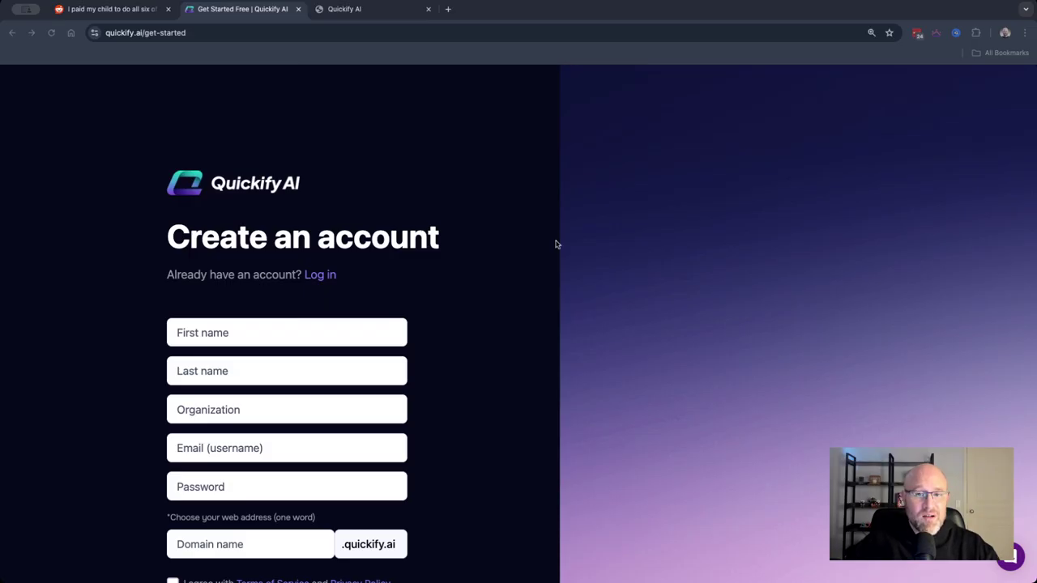
pyautogui.scroll(-1, 486, 259)
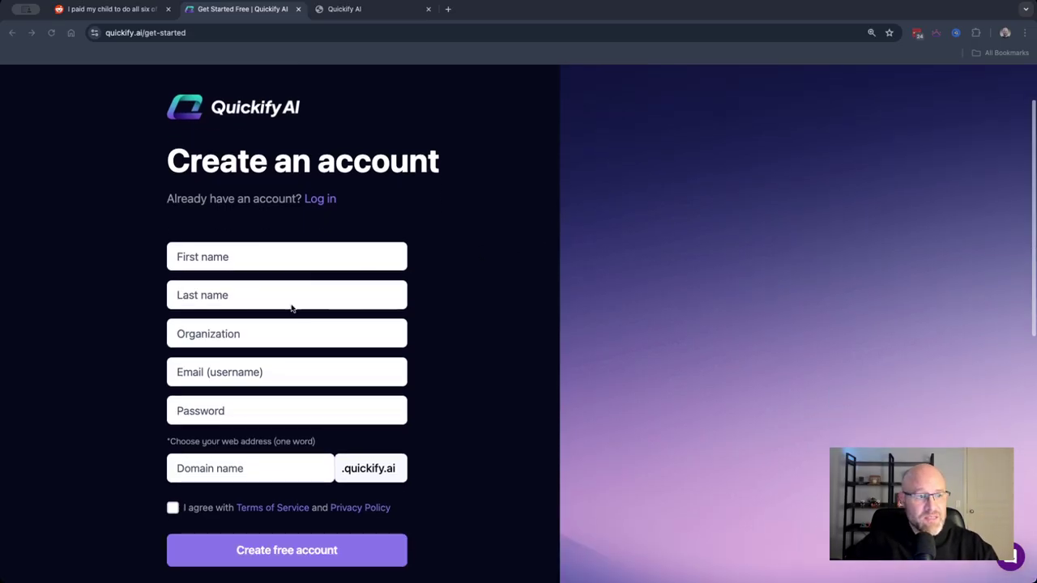
pyautogui.scroll(-1, 451, 329)
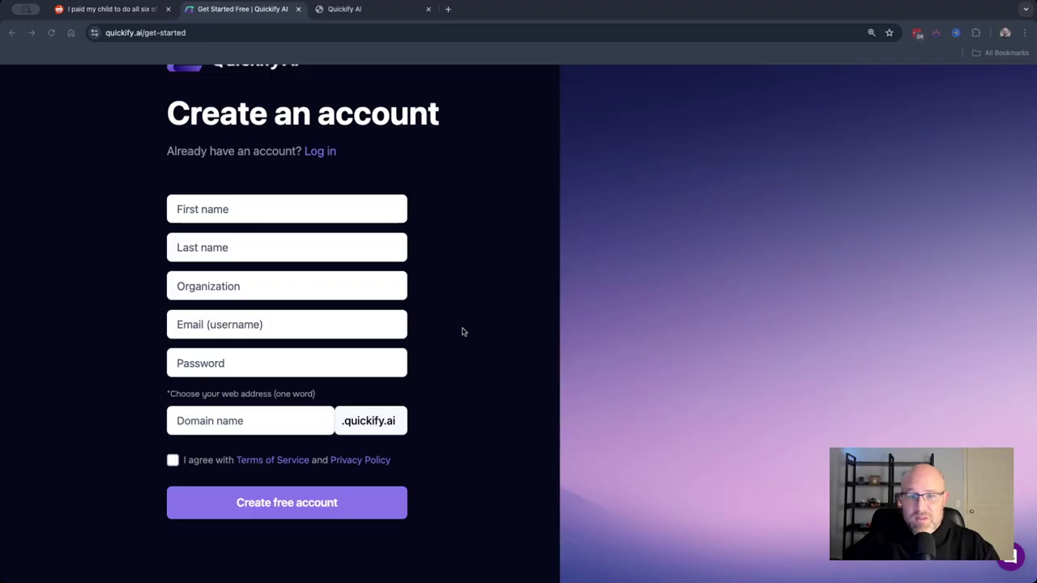
pyautogui.scroll(2, 460, 331)
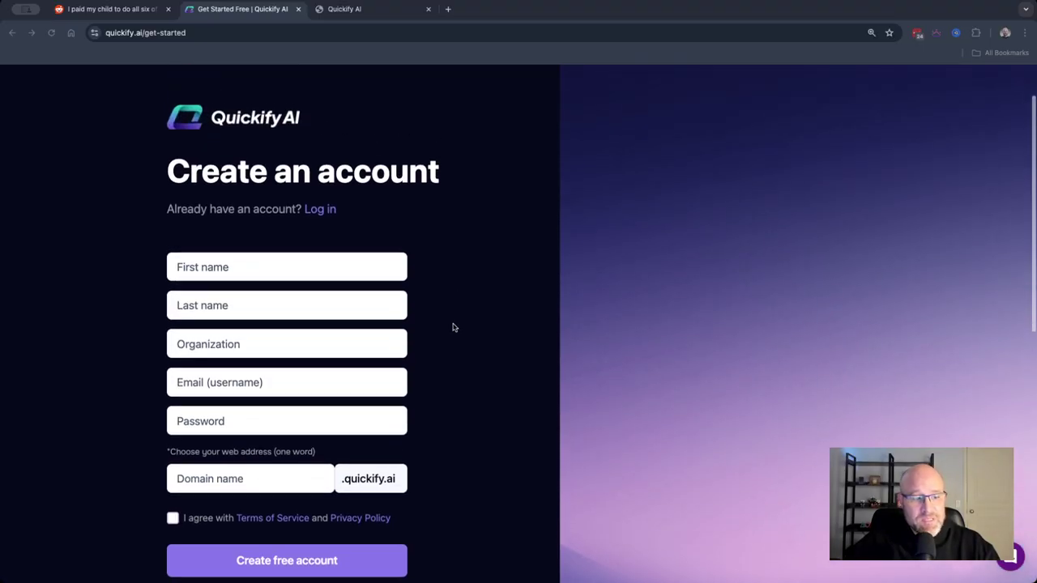
pyautogui.scroll(-5, 449, 328)
pyautogui.scroll(3, 470, 361)
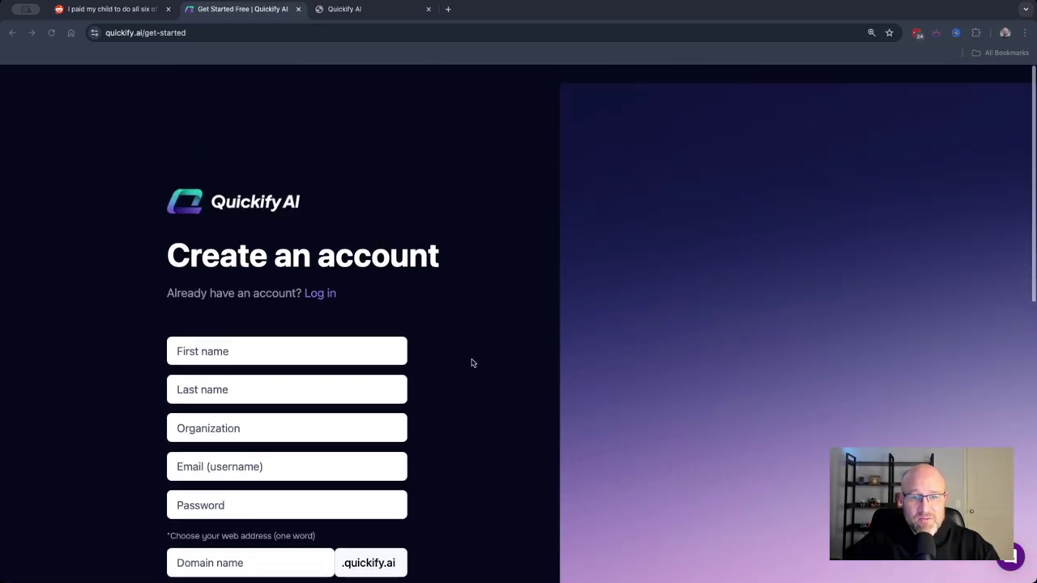
# - Switch to the Quickify AI course creation page, review the starting options and choose to generate from a one-line prompt
pyautogui.click(354, 14)
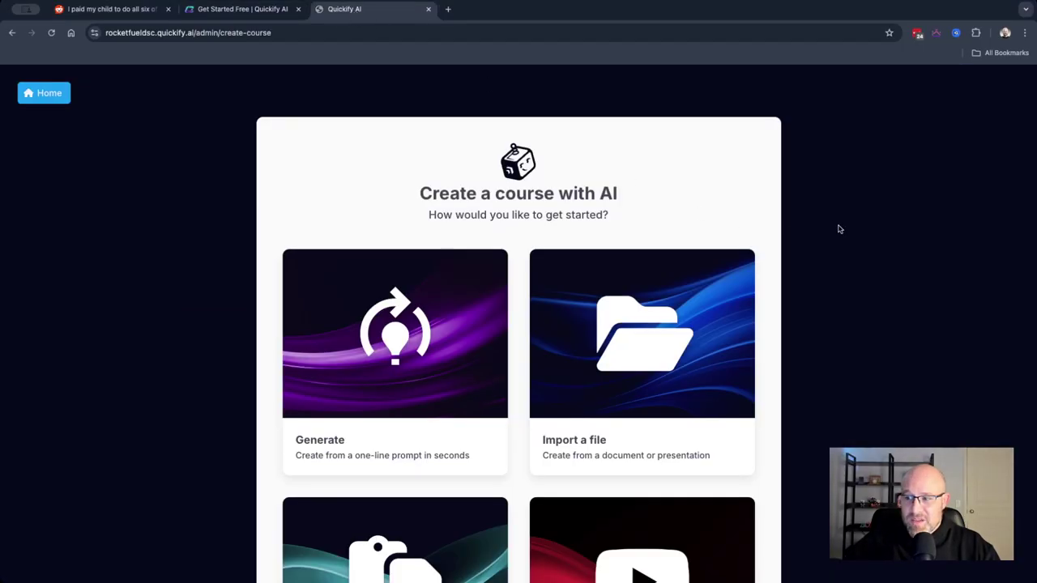
pyautogui.scroll(-3, 759, 185)
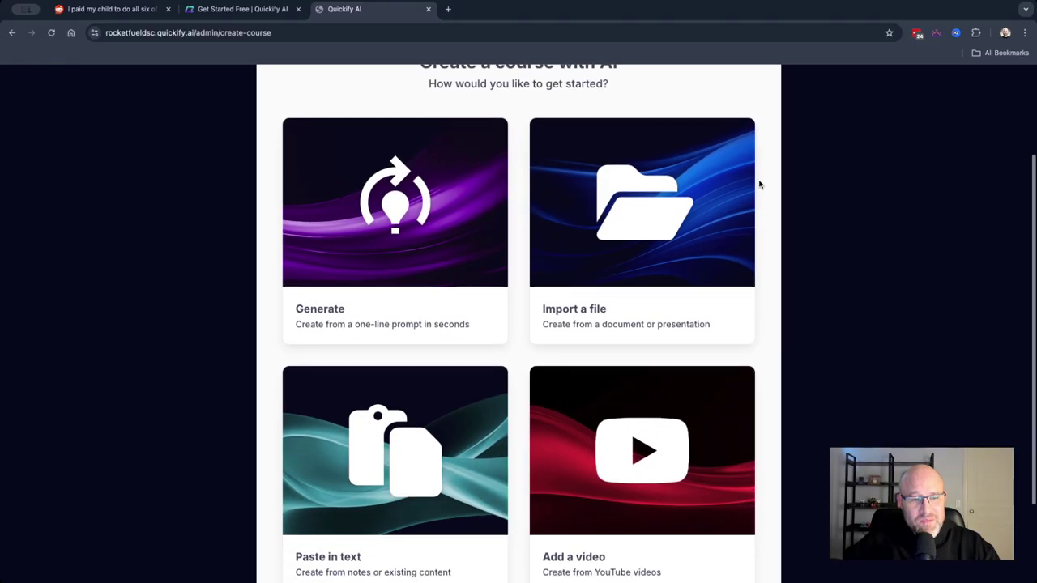
pyautogui.scroll(1, 759, 185)
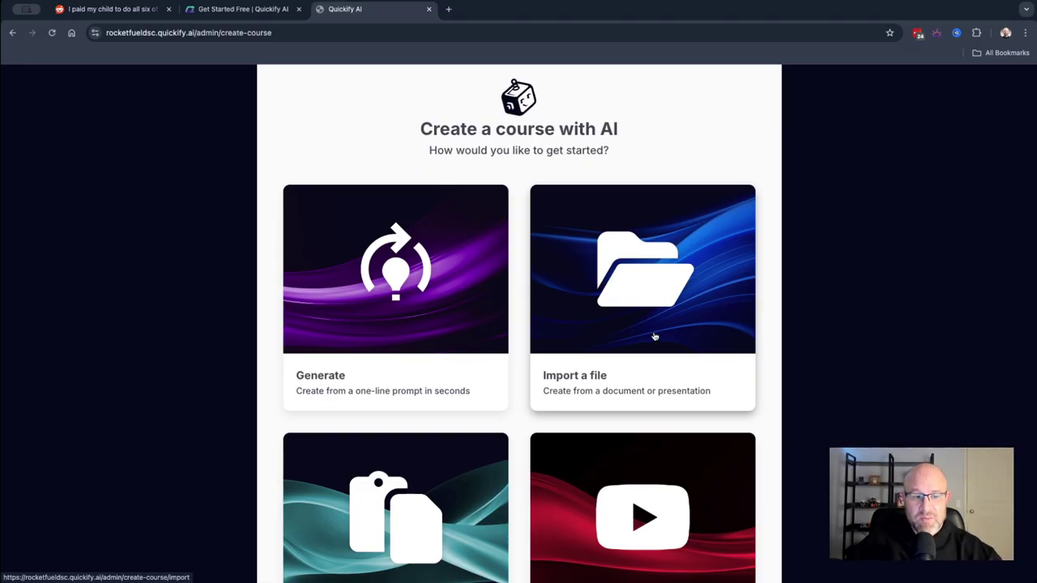
pyautogui.scroll(-1, 655, 336)
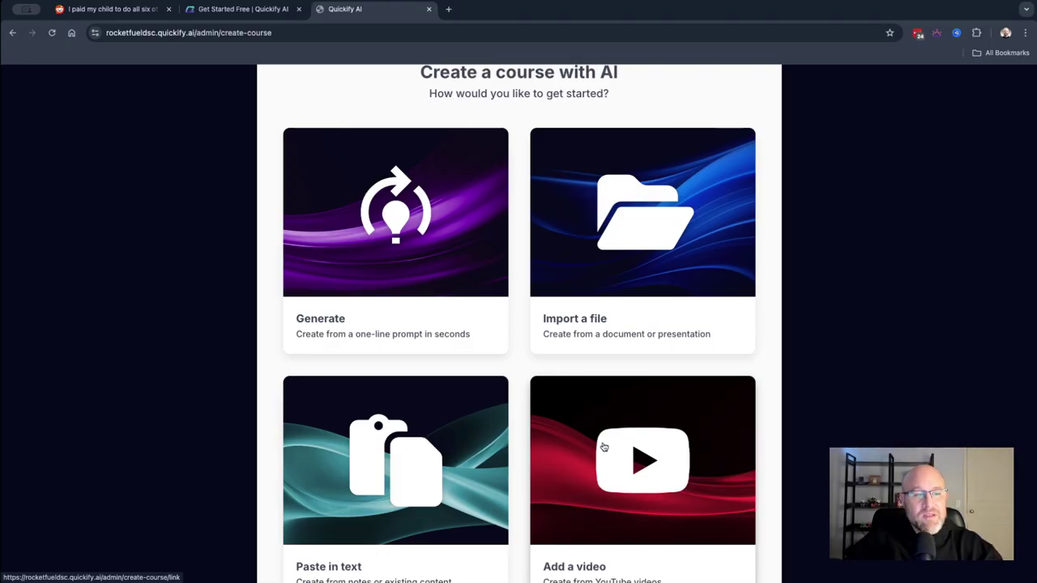
pyautogui.click(348, 268)
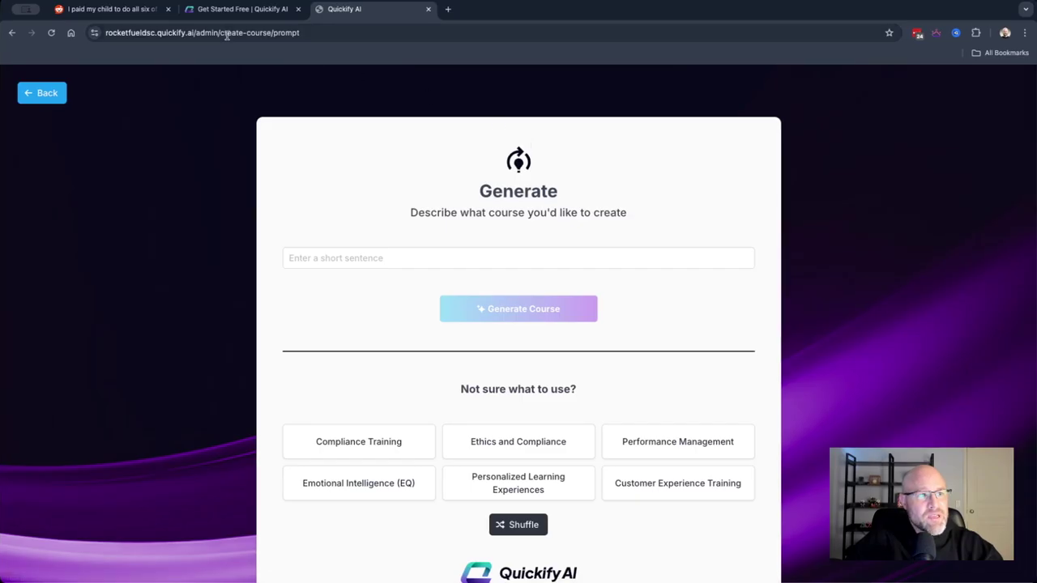
# - Generate a course from the prompt "sexual harassment prevention training", checking the Reddit post's title for the wording
pyautogui.click(142, 14)
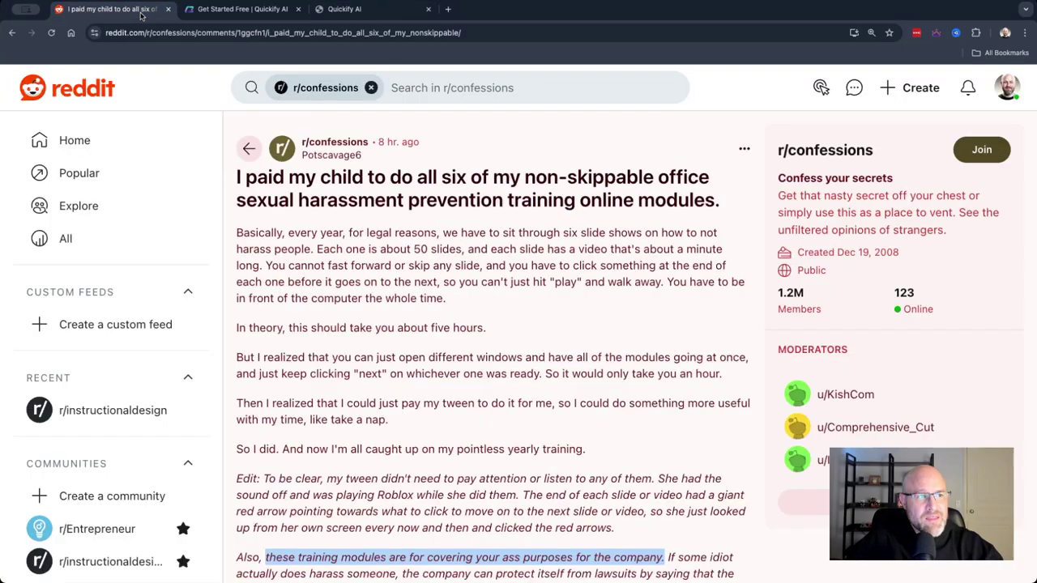
pyautogui.click(386, 10)
pyautogui.click(304, 254)
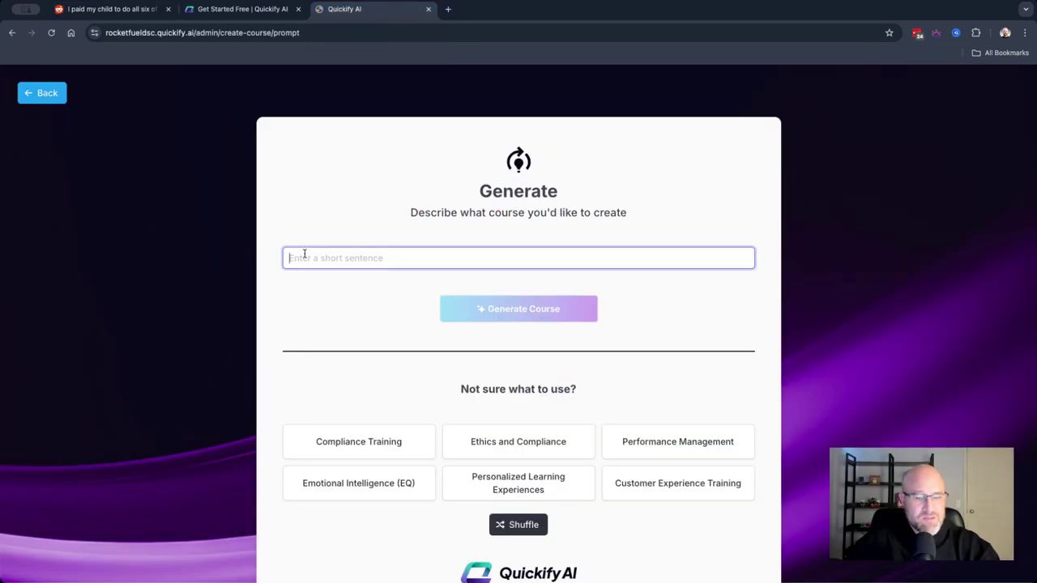
pyautogui.write('sexual')
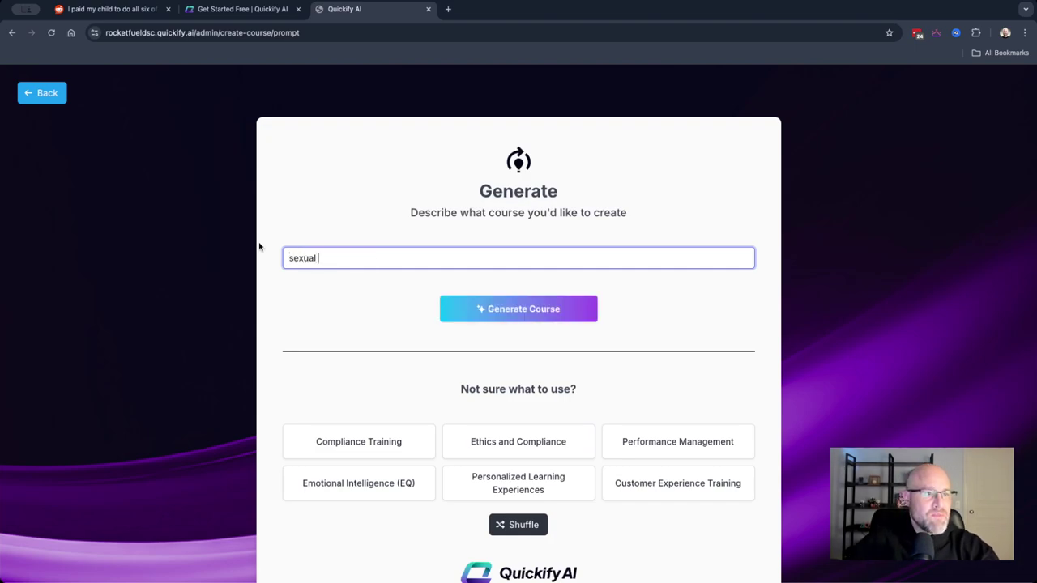
pyautogui.click(110, 9)
pyautogui.click(352, 11)
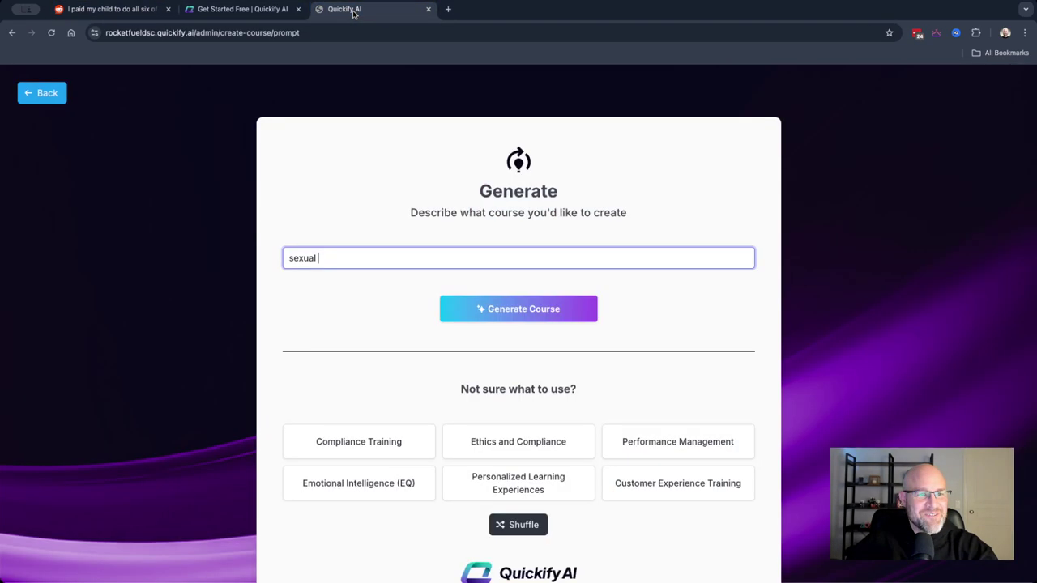
pyautogui.write('harassment prevention training')
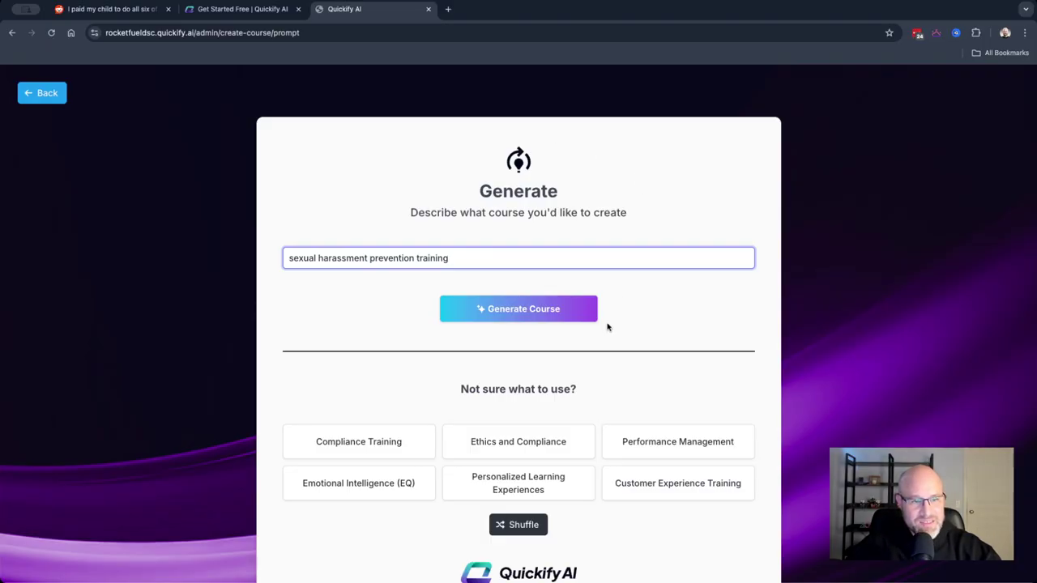
pyautogui.click(569, 316)
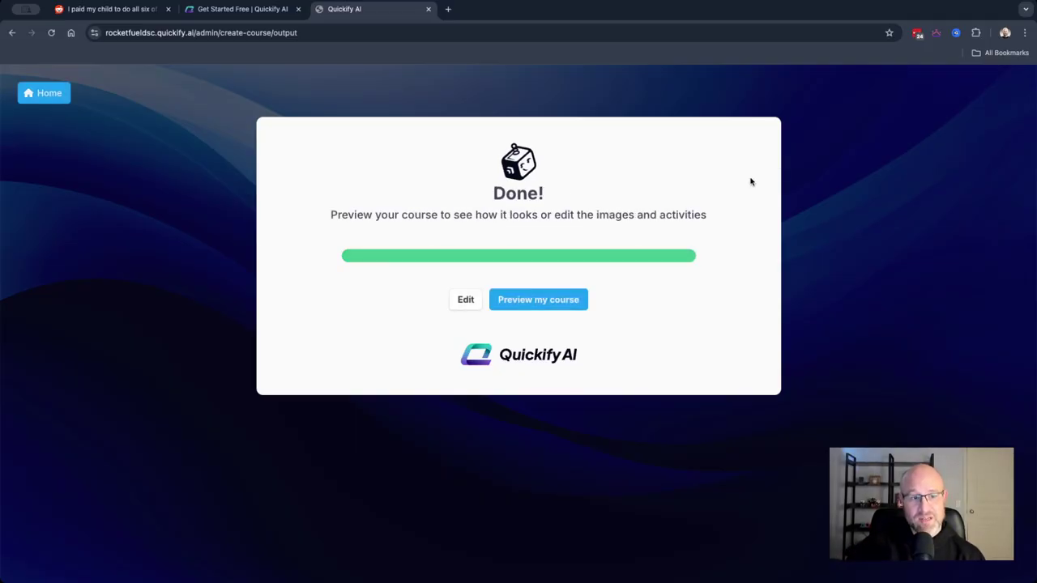
# - Preview the generated course, start it, dismiss the trophy welcome message and play the first scene
pyautogui.click(557, 300)
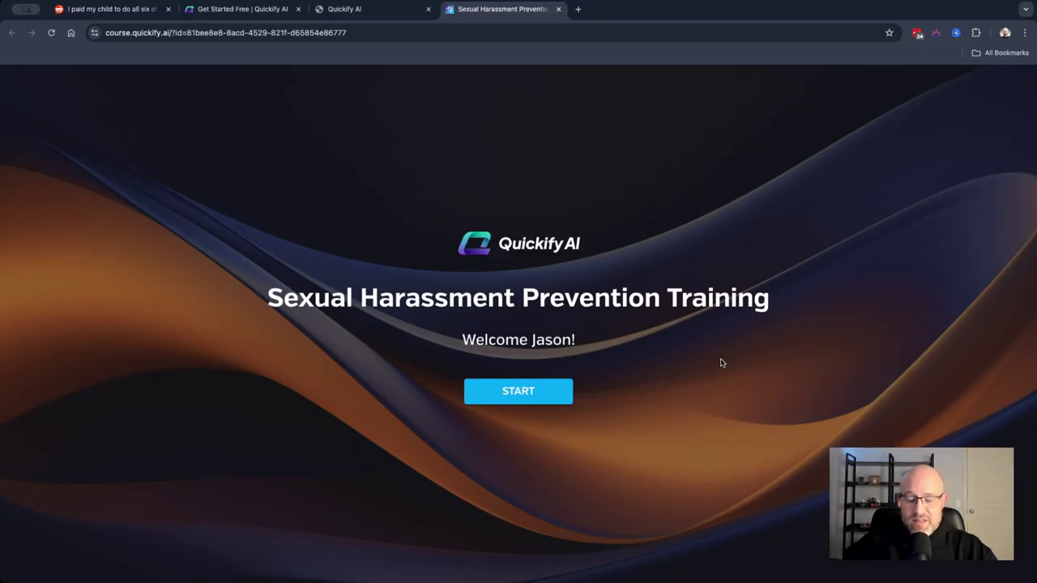
pyautogui.press('Return')
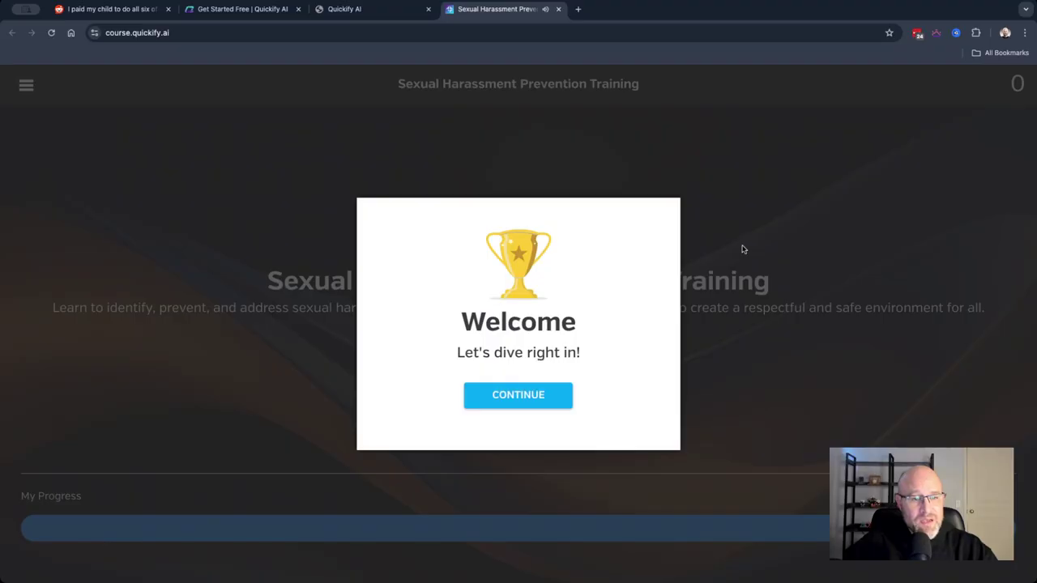
pyautogui.click(551, 396)
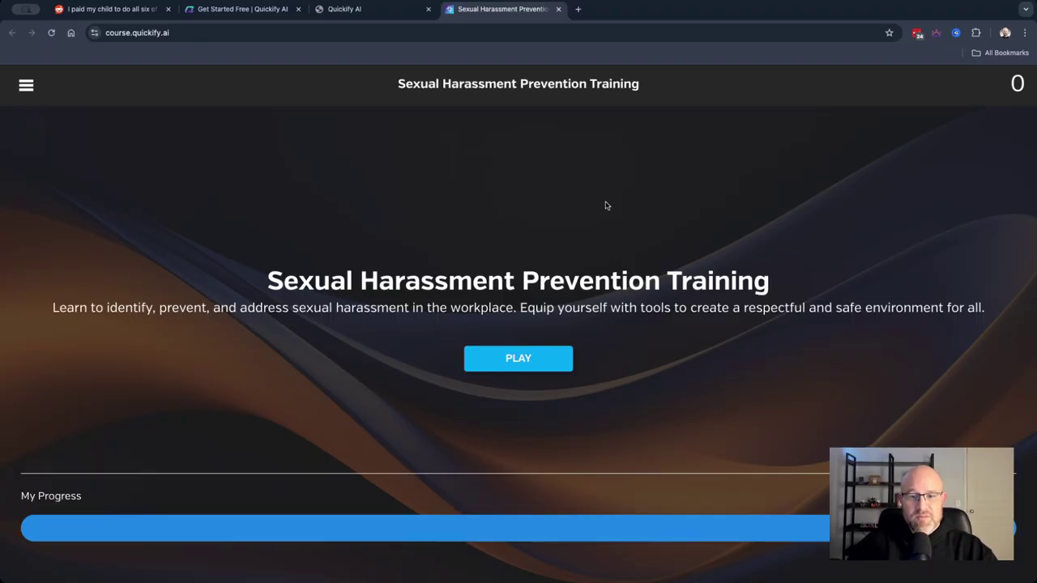
pyautogui.click(529, 358)
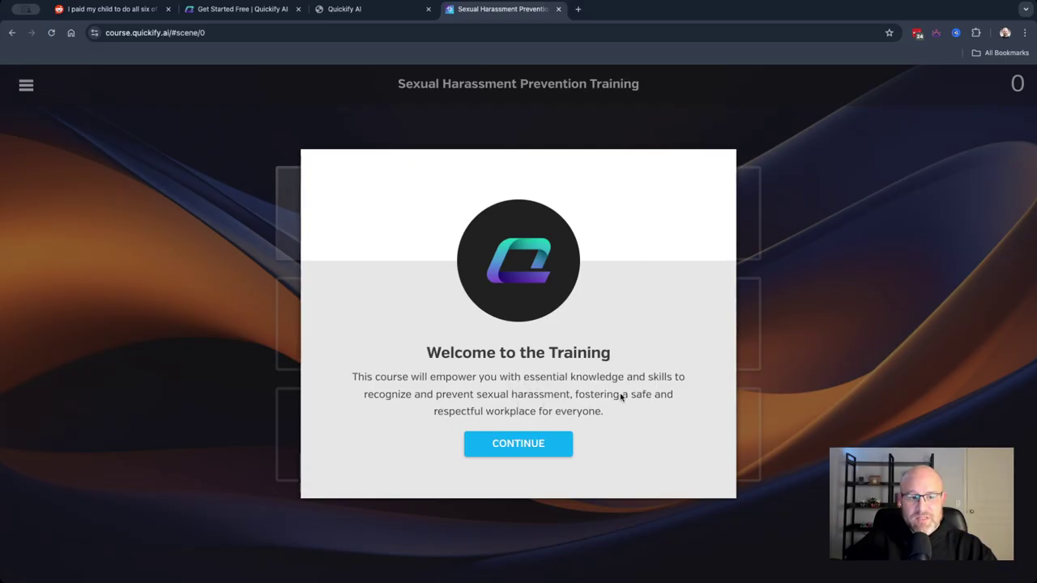
# - Dismiss the training welcome message, complete the Introduction activity by reading all six slides, and accept its points and award
pyautogui.click(537, 444)
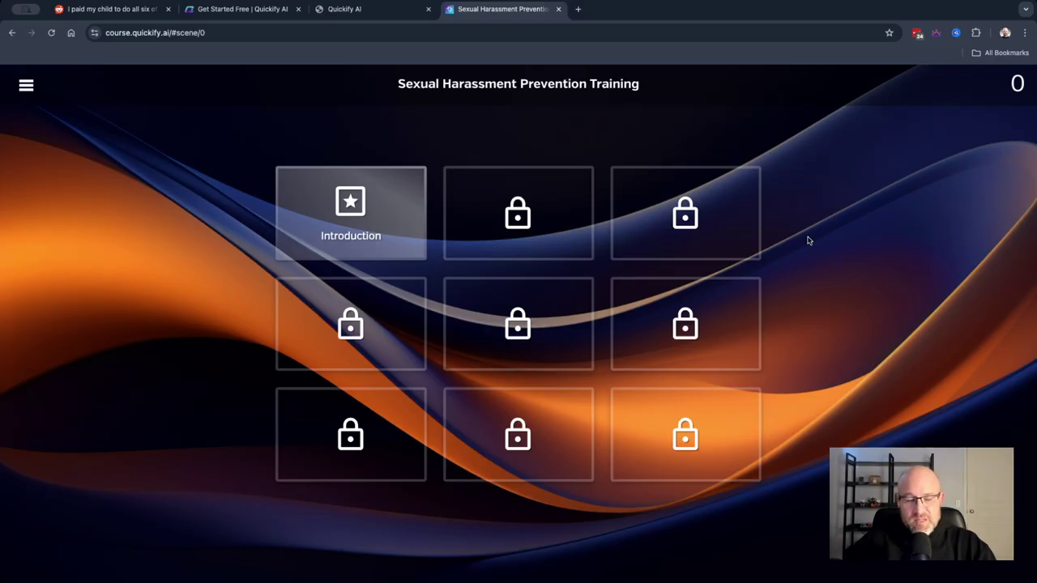
pyautogui.click(390, 207)
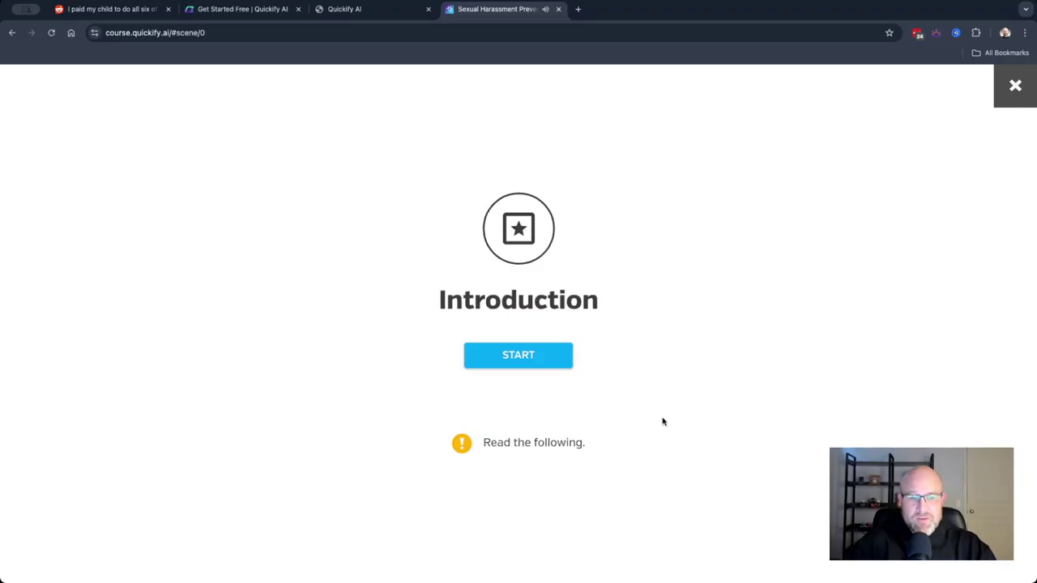
pyautogui.click(529, 359)
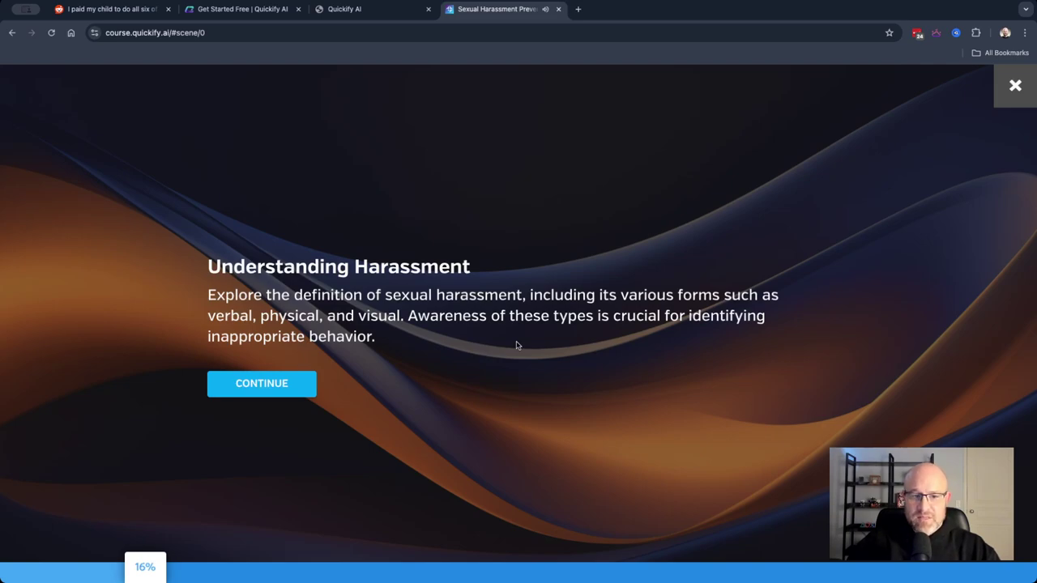
pyautogui.click(272, 397)
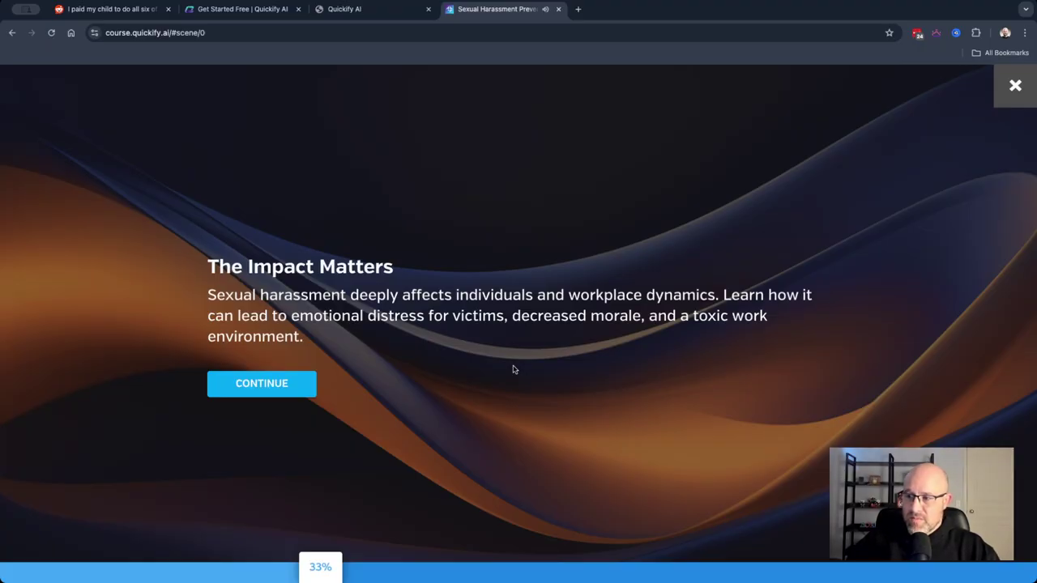
pyautogui.click(286, 381)
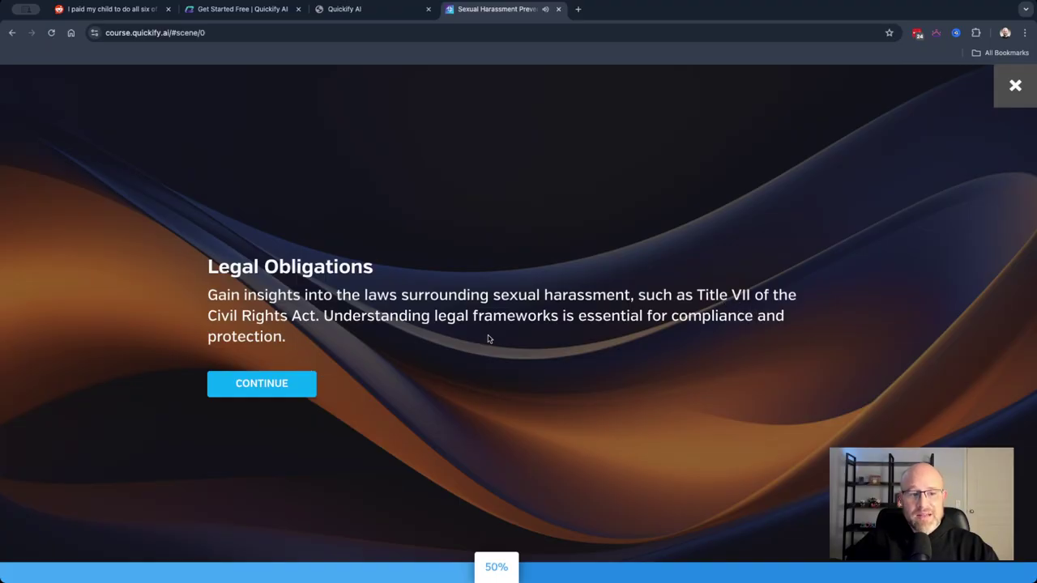
pyautogui.click(300, 390)
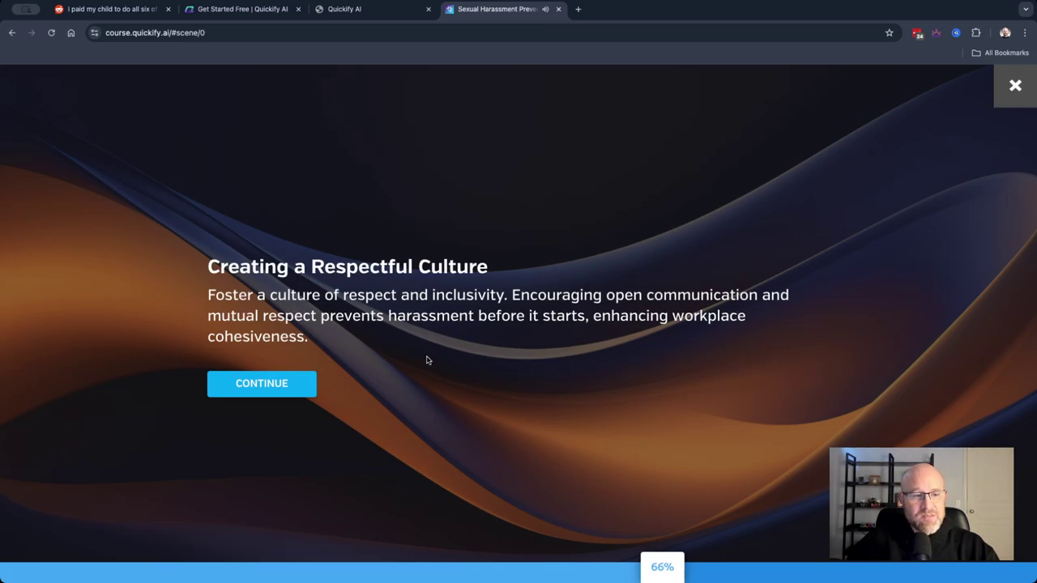
pyautogui.click(306, 393)
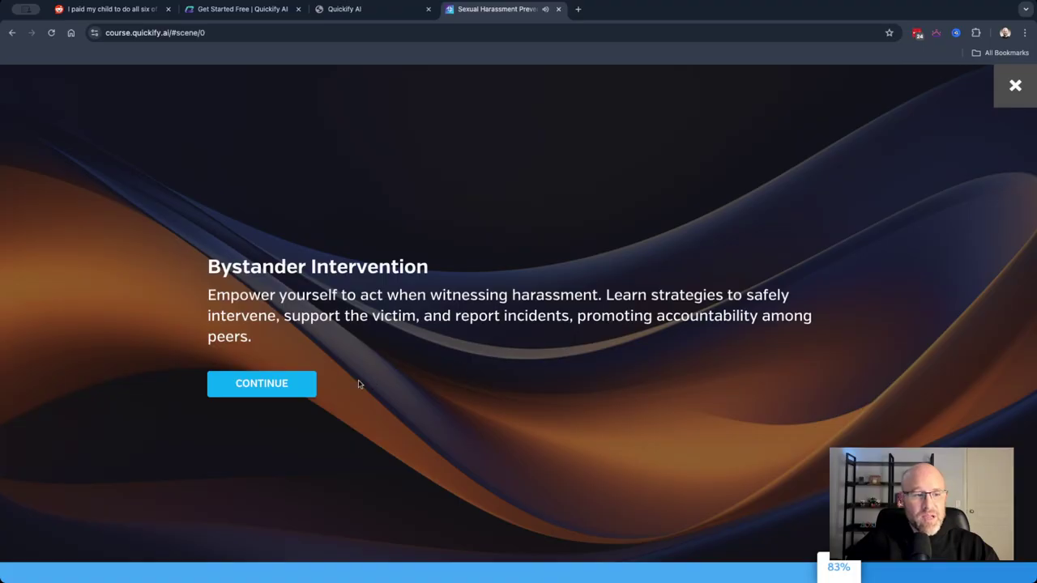
pyautogui.click(295, 399)
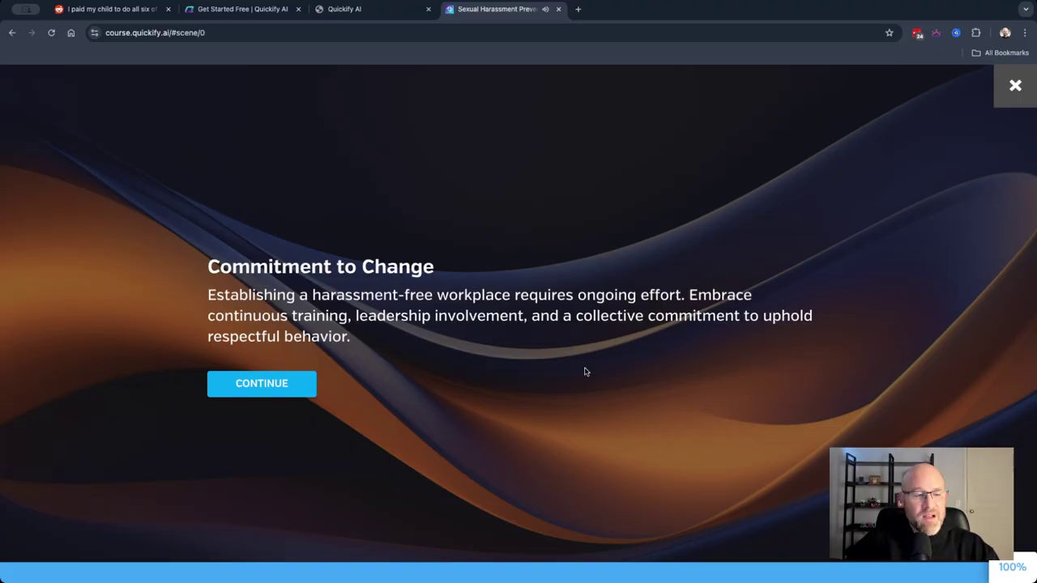
pyautogui.click(279, 378)
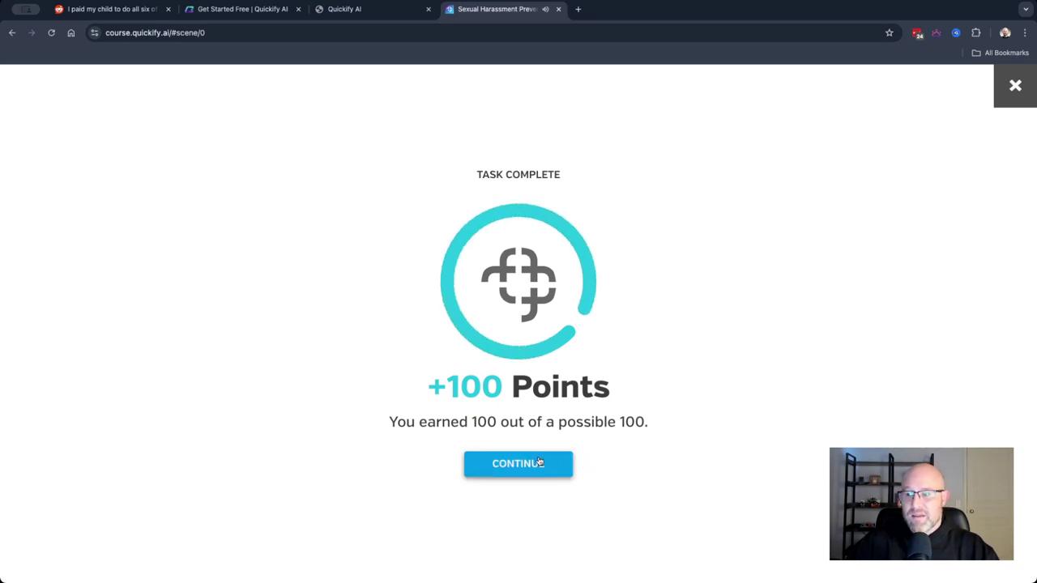
pyautogui.click(540, 461)
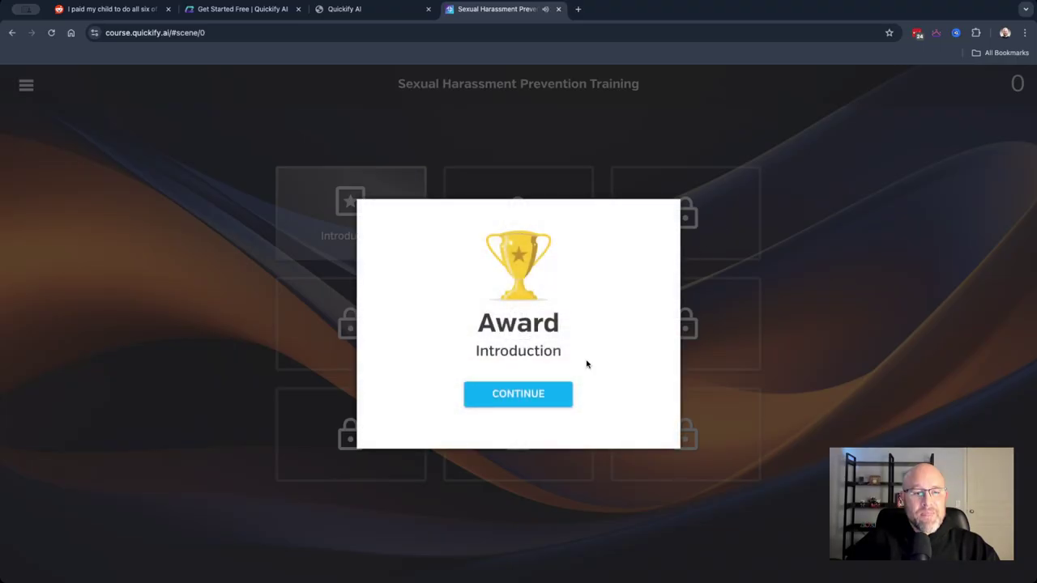
pyautogui.click(522, 403)
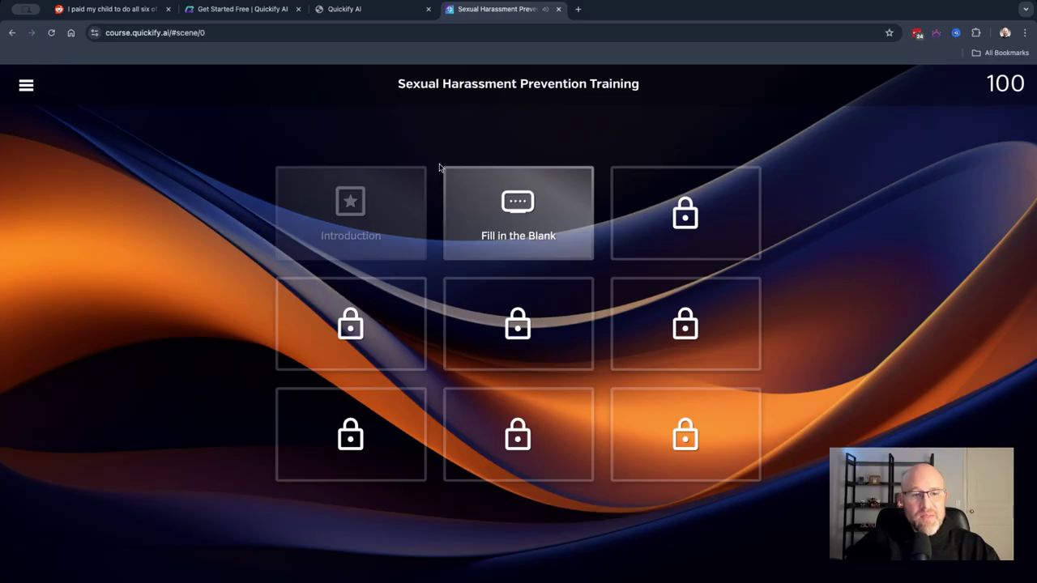
# - Start the Fill in the Blank activity and complete the first four sentences with "sexual", "depression", "intervention" and "sexual"
pyautogui.click(535, 226)
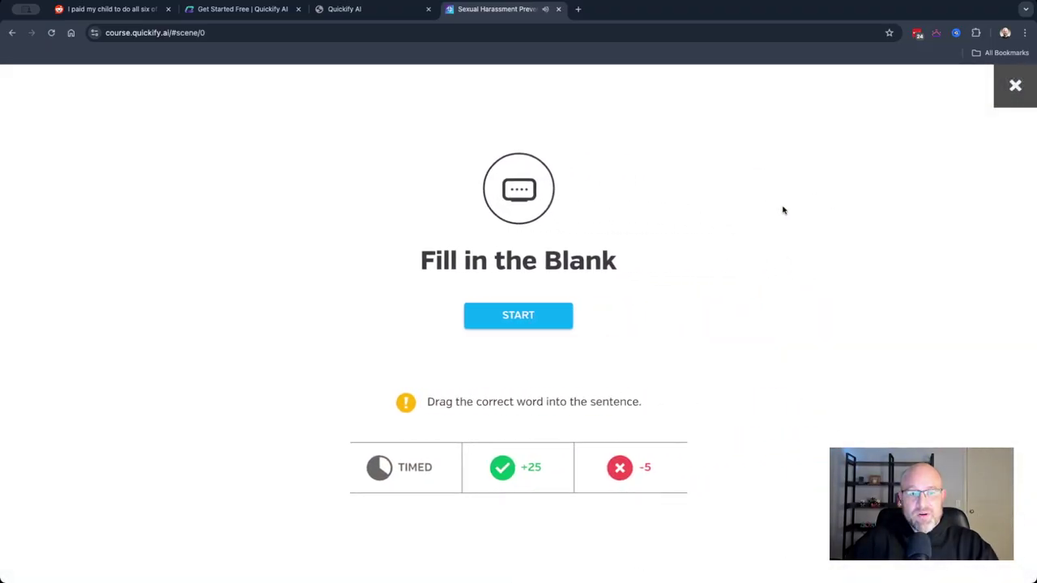
pyautogui.click(545, 332)
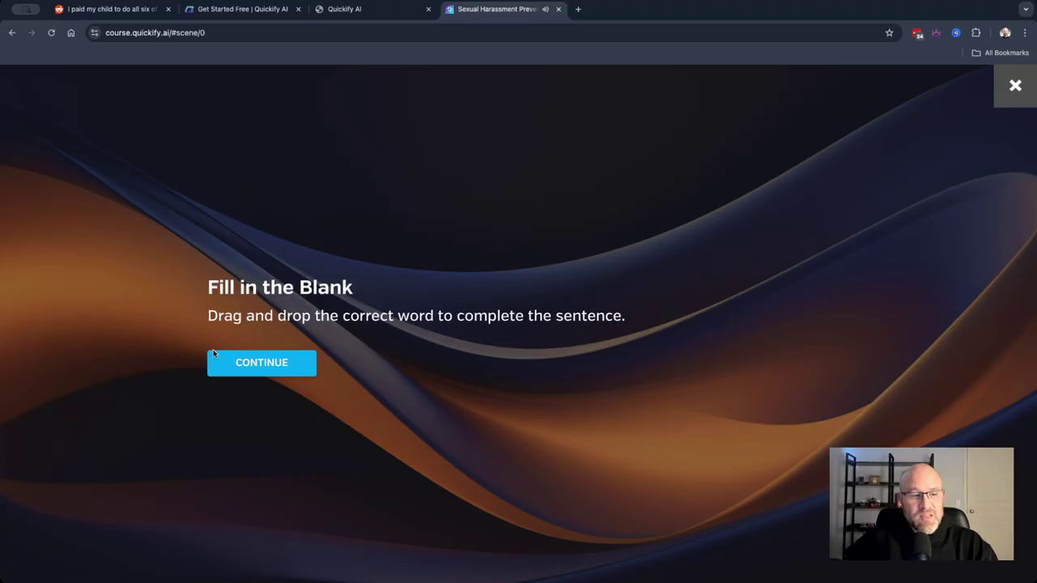
pyautogui.click(251, 363)
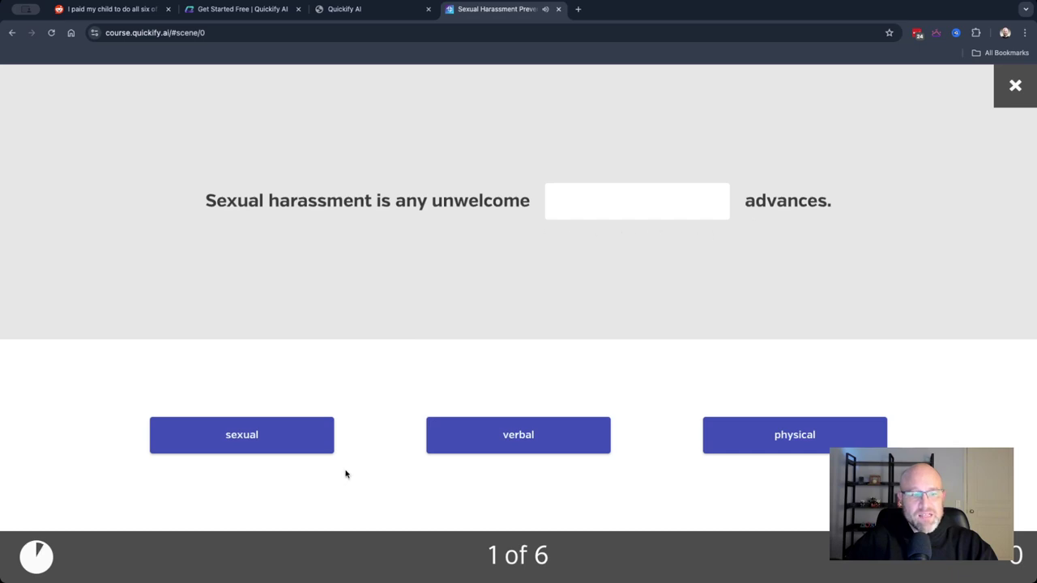
pyautogui.moveTo(279, 435); pyautogui.dragTo(660, 203)
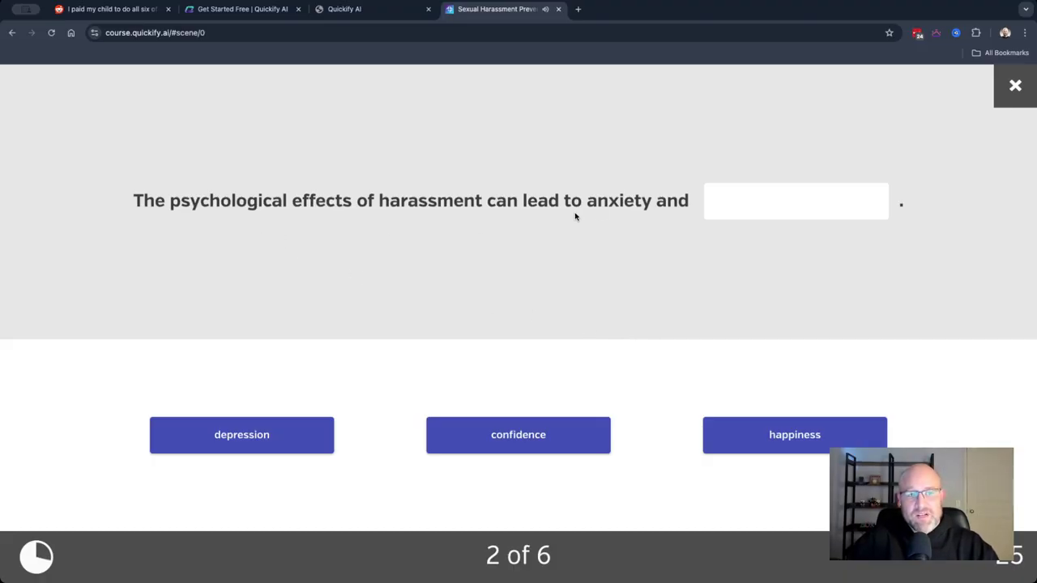
pyautogui.click(268, 435)
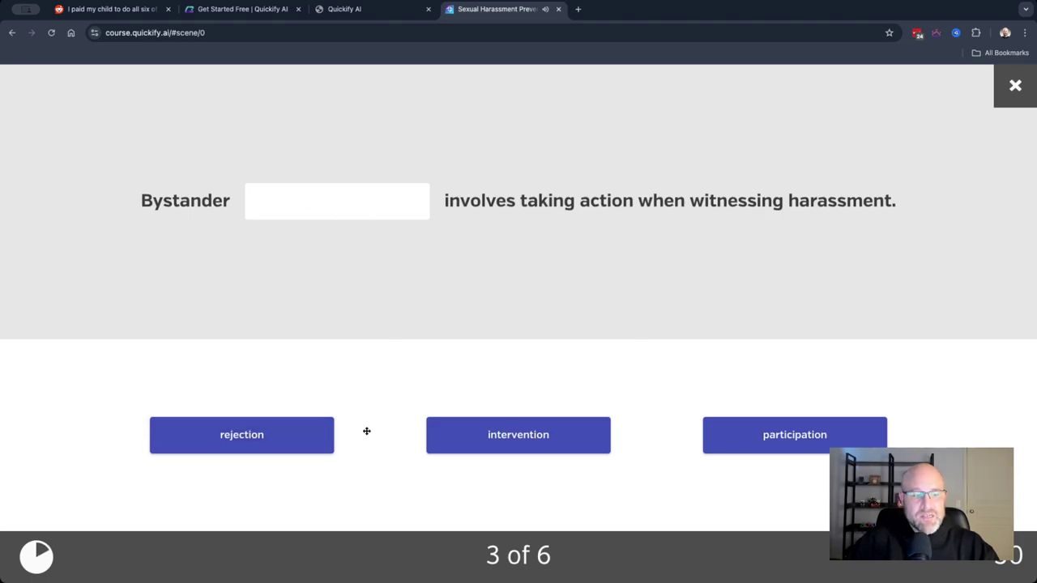
pyautogui.moveTo(527, 434); pyautogui.dragTo(310, 194)
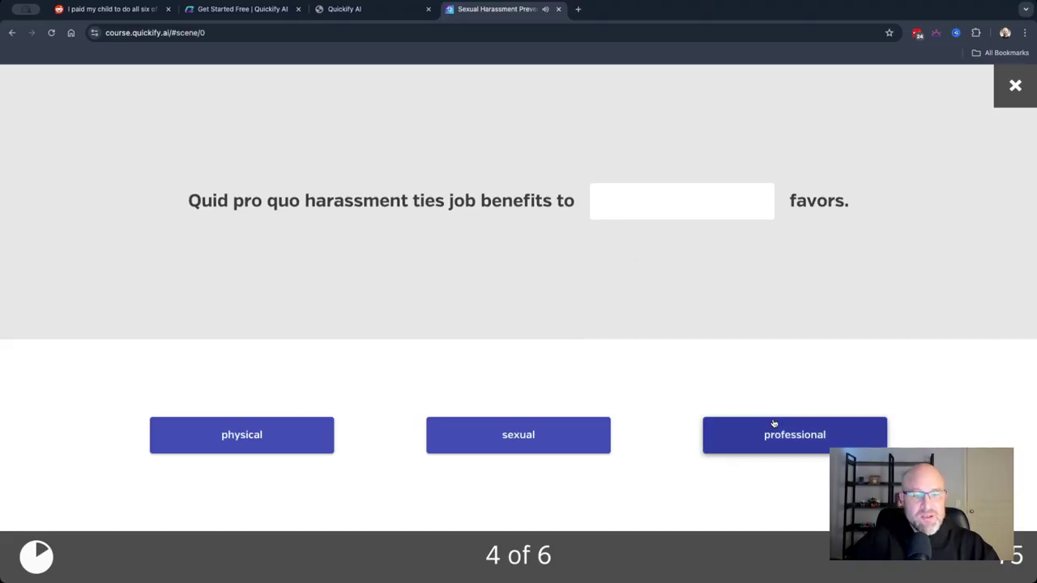
pyautogui.moveTo(529, 442); pyautogui.dragTo(699, 213)
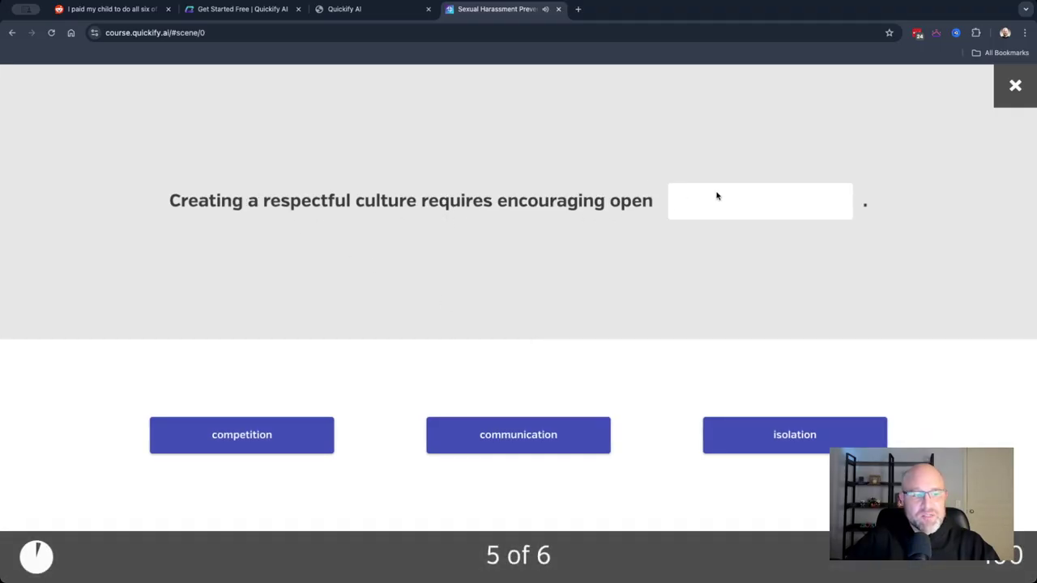
# - Try "isolation" in the fifth sentence, complete it with "communication" and the sixth with "Act", and finish the Fill in the Blank activity
pyautogui.moveTo(818, 444); pyautogui.dragTo(863, 203)
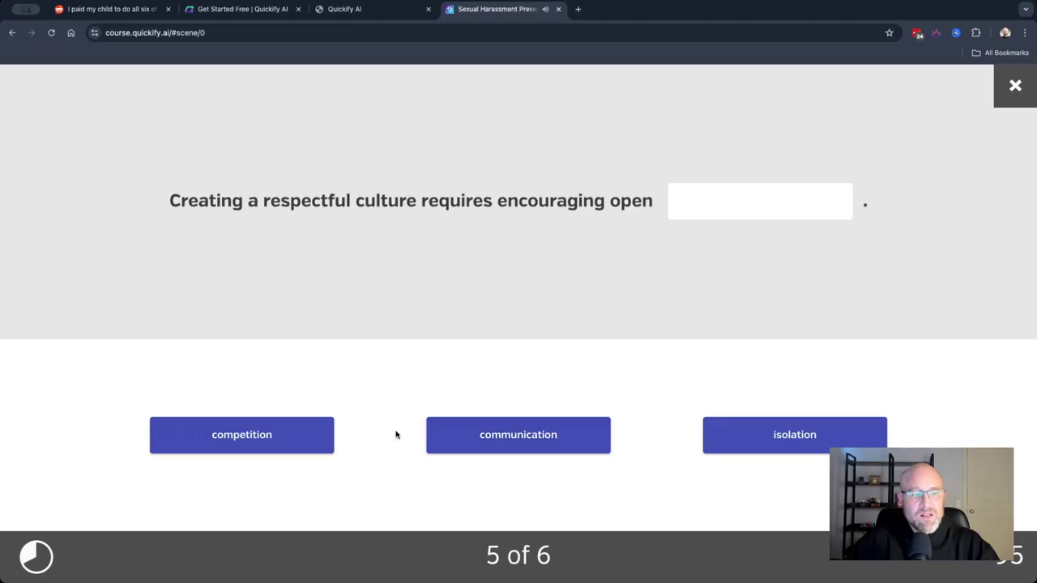
pyautogui.moveTo(519, 441); pyautogui.dragTo(761, 196)
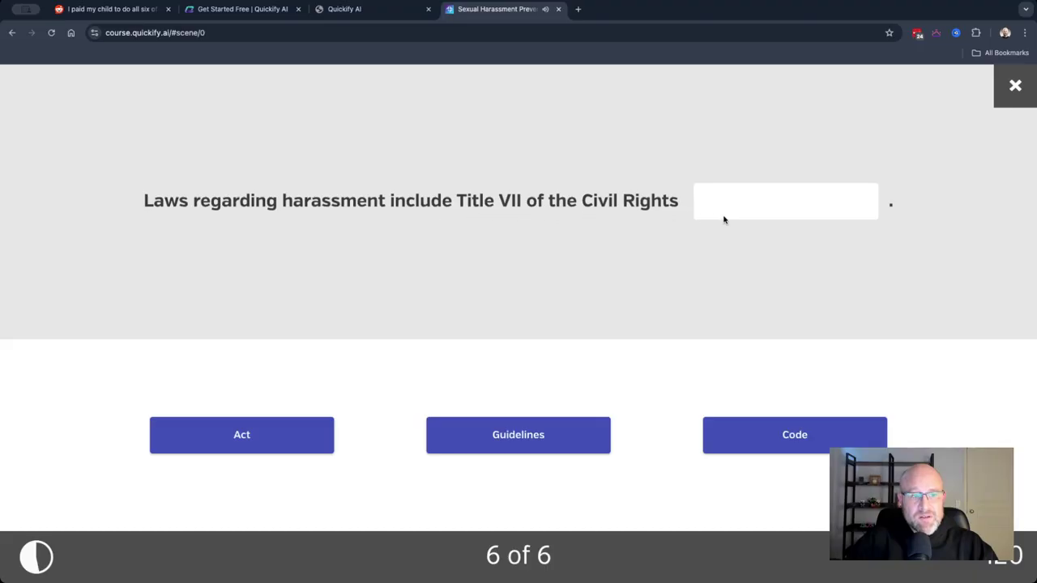
pyautogui.moveTo(257, 438); pyautogui.dragTo(798, 200)
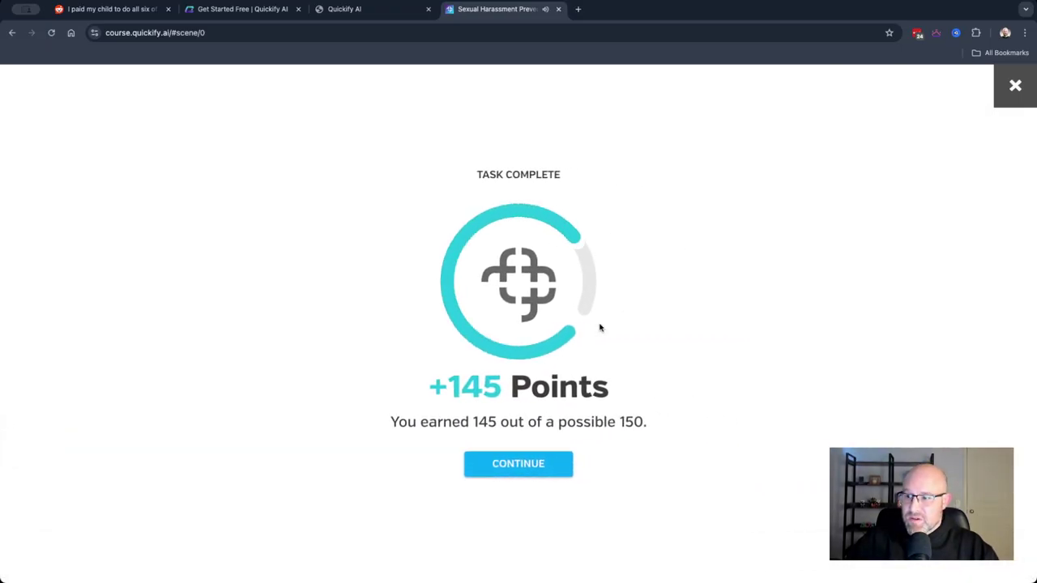
pyautogui.click(535, 470)
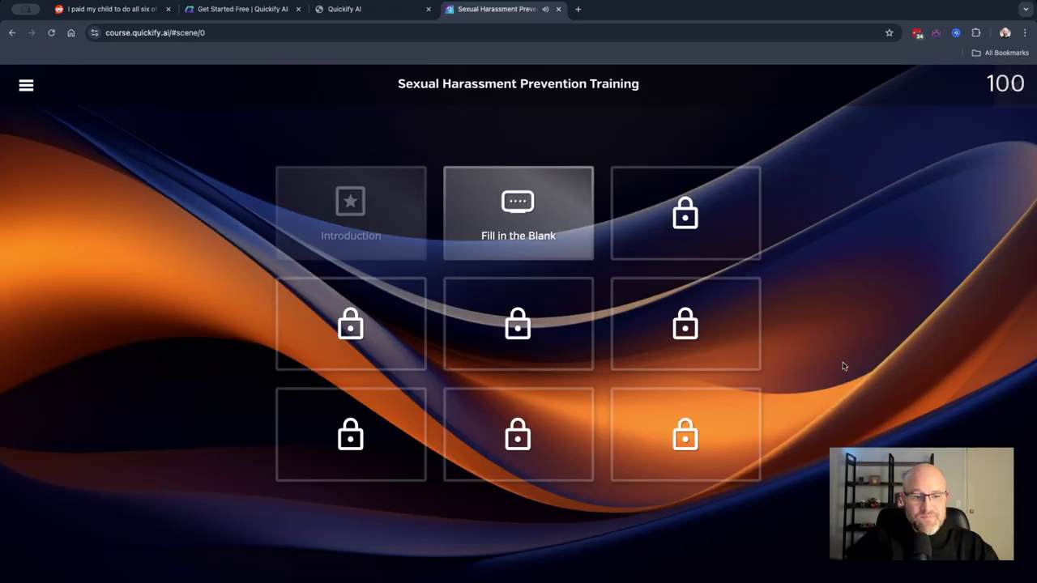
pyautogui.click(541, 398)
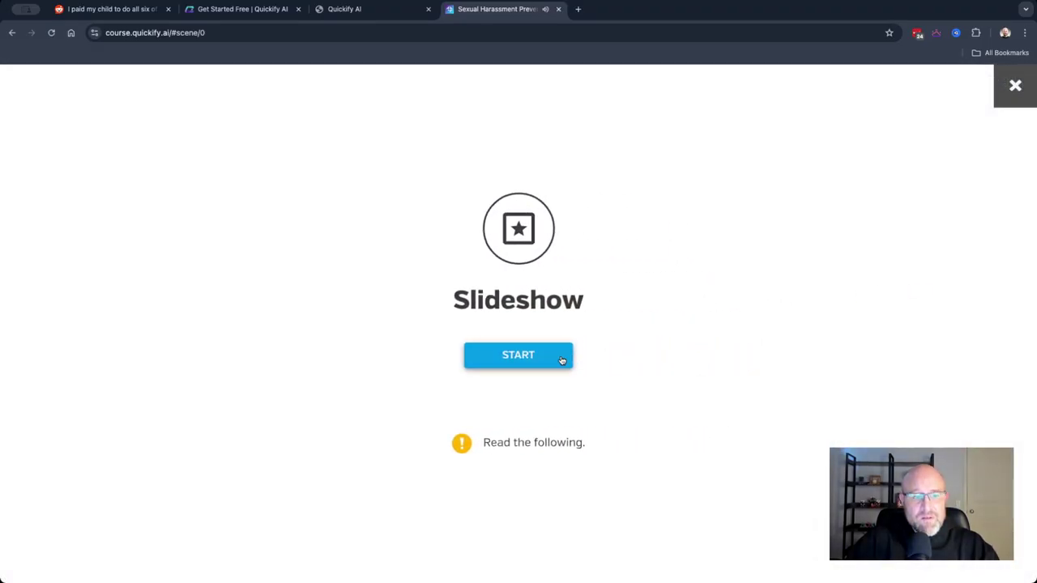
# - Complete the Slideshow activity by reading its five slides, from Understanding Sexual Harassment to Building a Respectful Culture, and accept its award
pyautogui.click(561, 360)
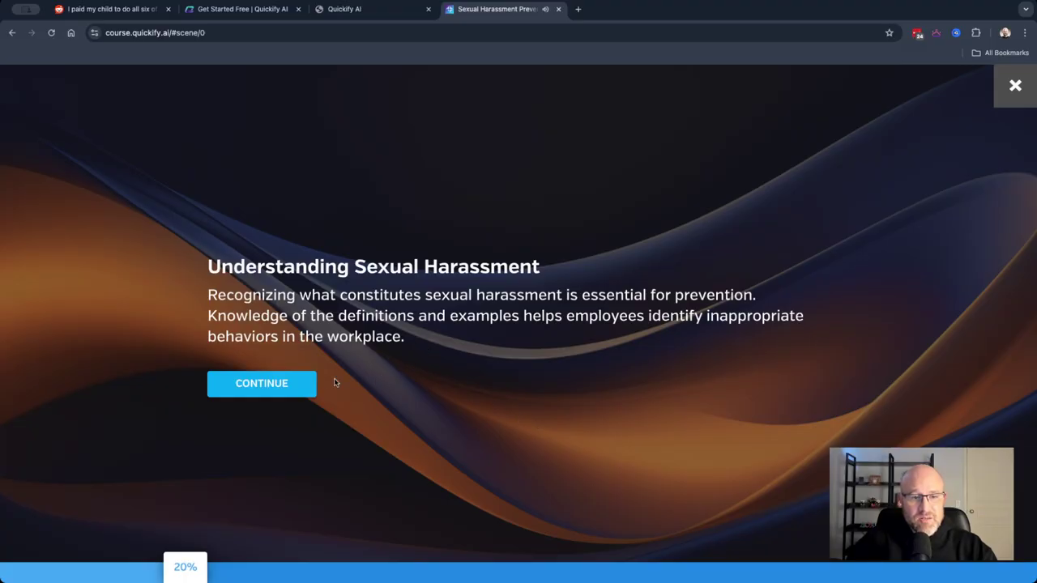
pyautogui.click(294, 392)
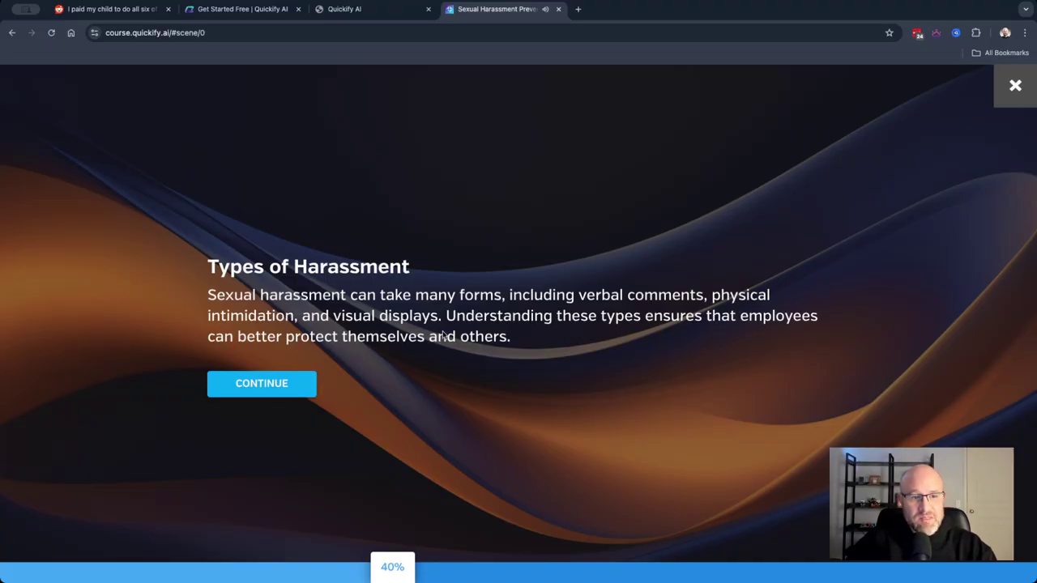
pyautogui.click(292, 386)
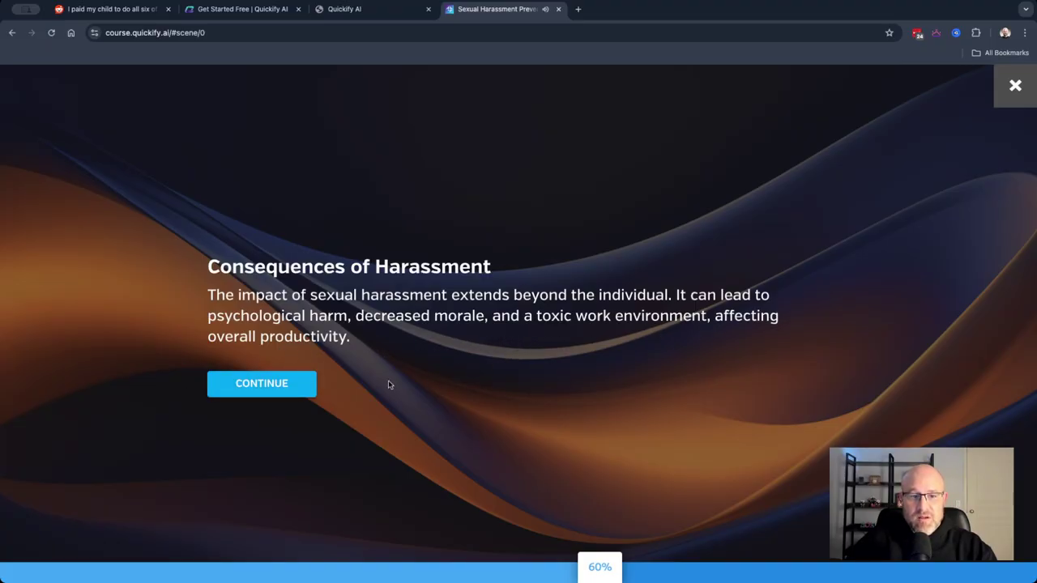
pyautogui.click(287, 392)
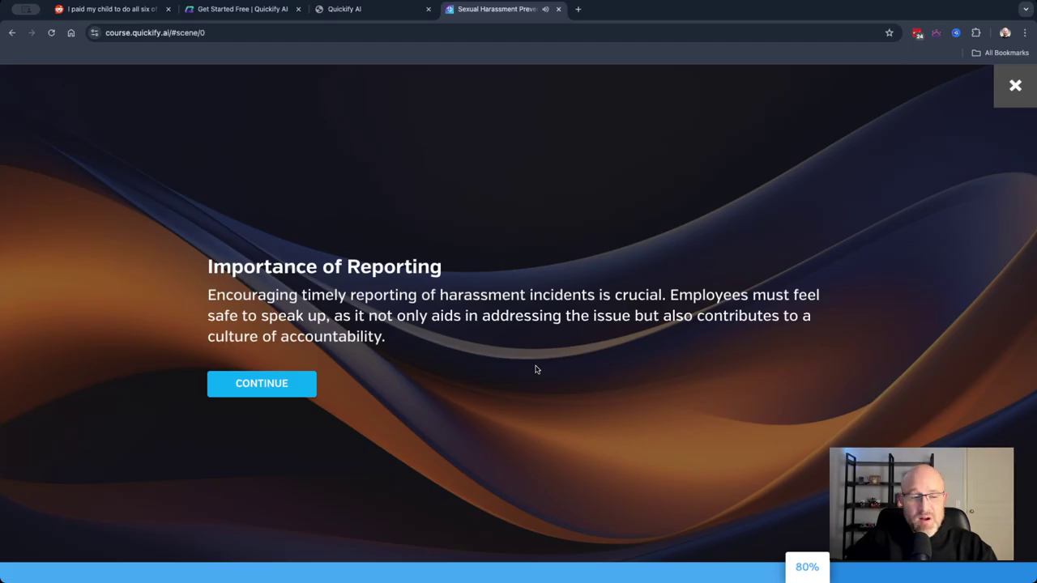
pyautogui.click(290, 395)
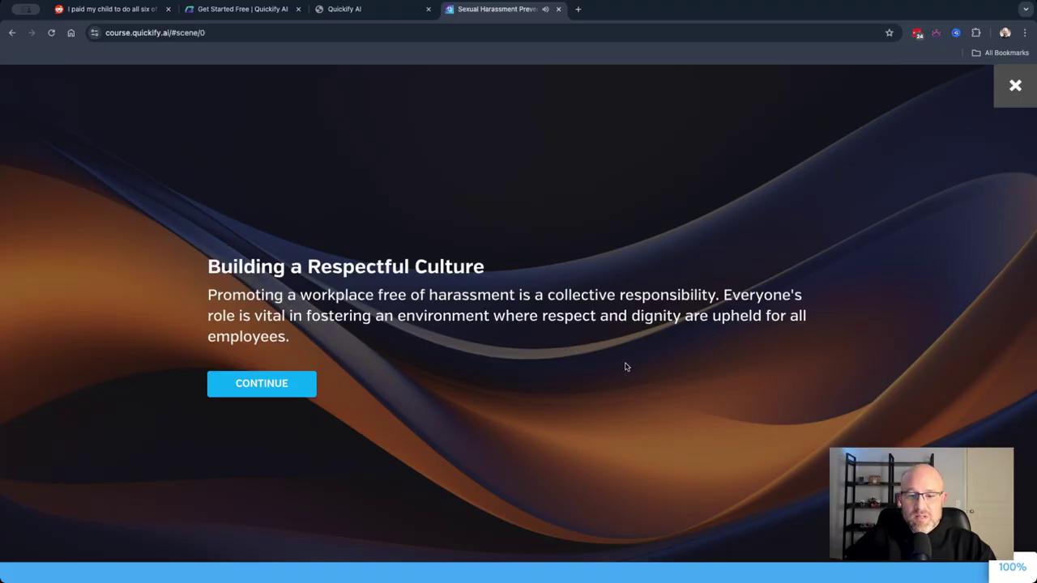
pyautogui.click(288, 388)
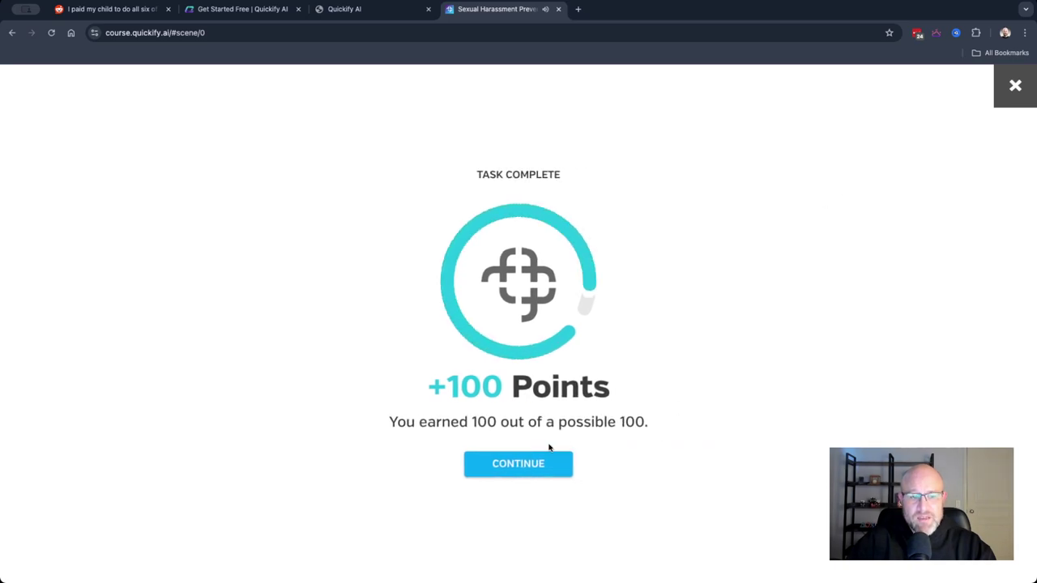
pyautogui.click(527, 465)
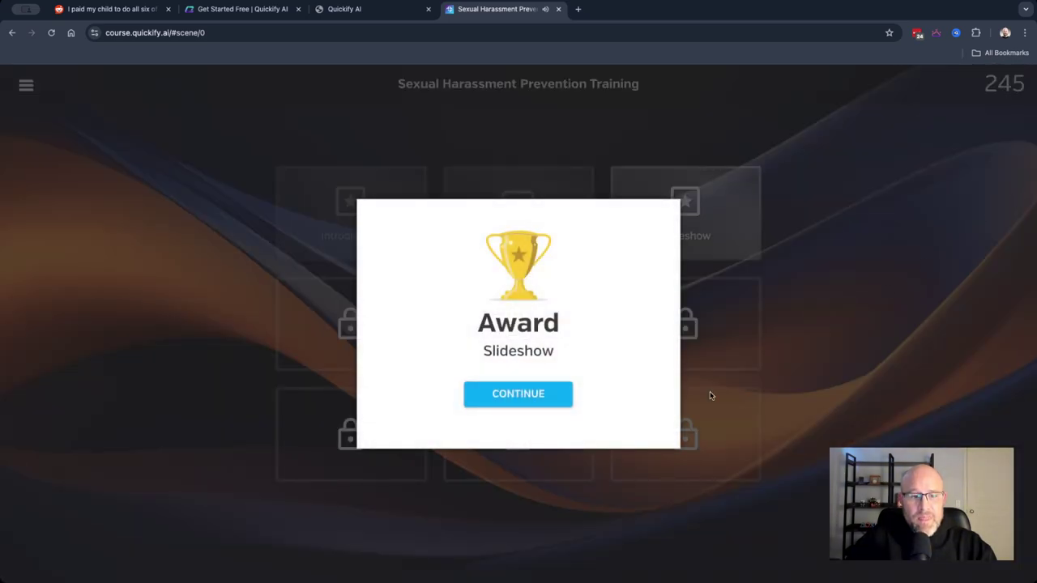
pyautogui.click(565, 394)
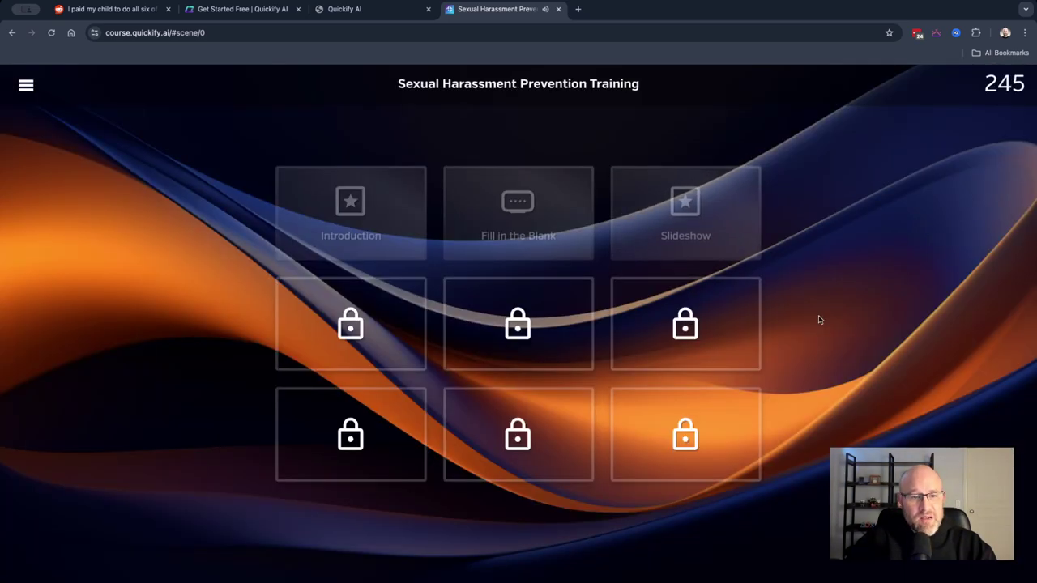
# - Start the Classify activity, sort "Inappropriate touching" under Forms of Harassment, try "Professional feedback" there, and place it under Not Harassment
pyautogui.click(364, 345)
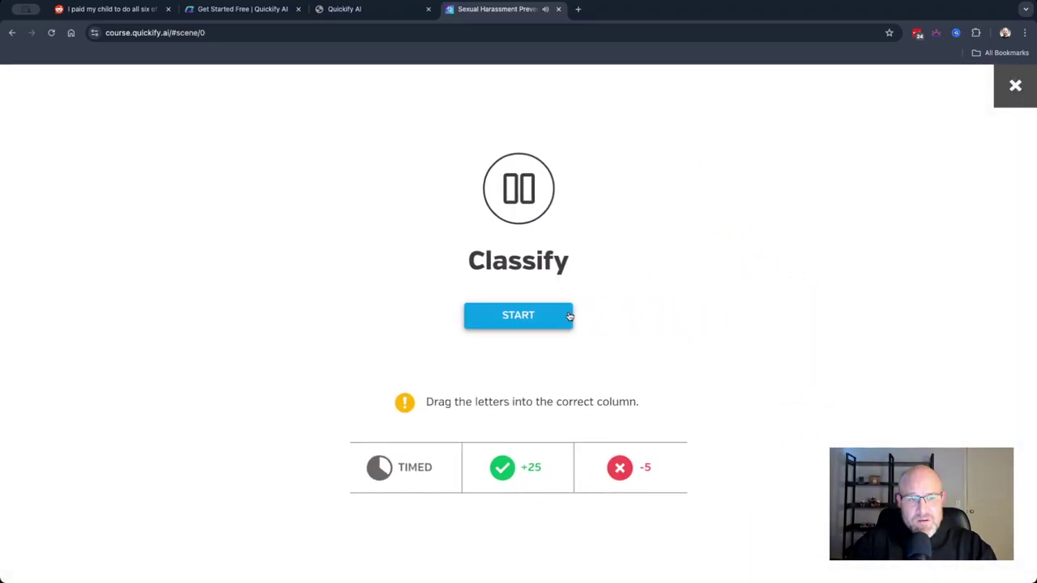
pyautogui.click(542, 317)
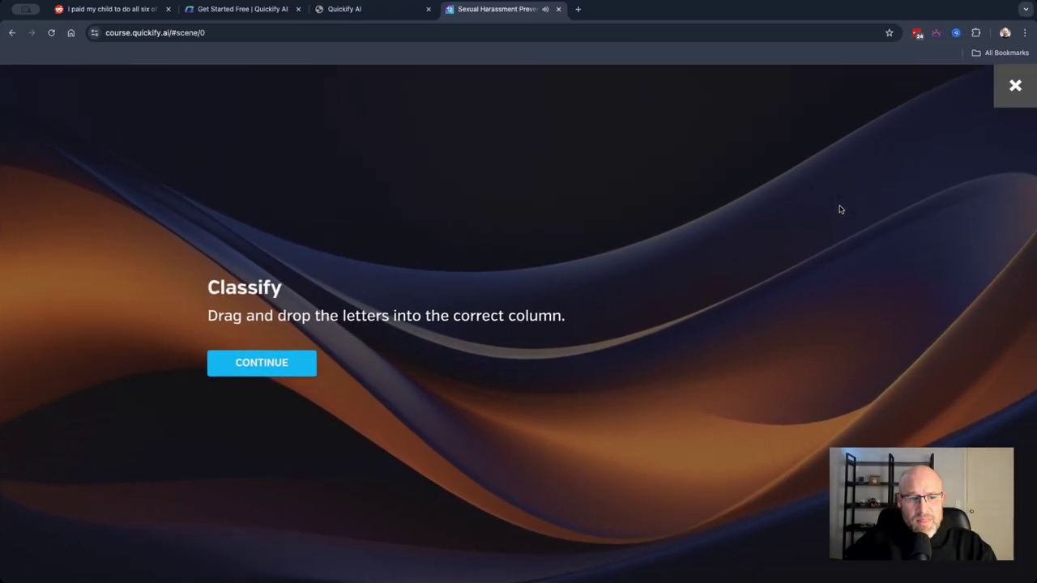
pyautogui.click(271, 366)
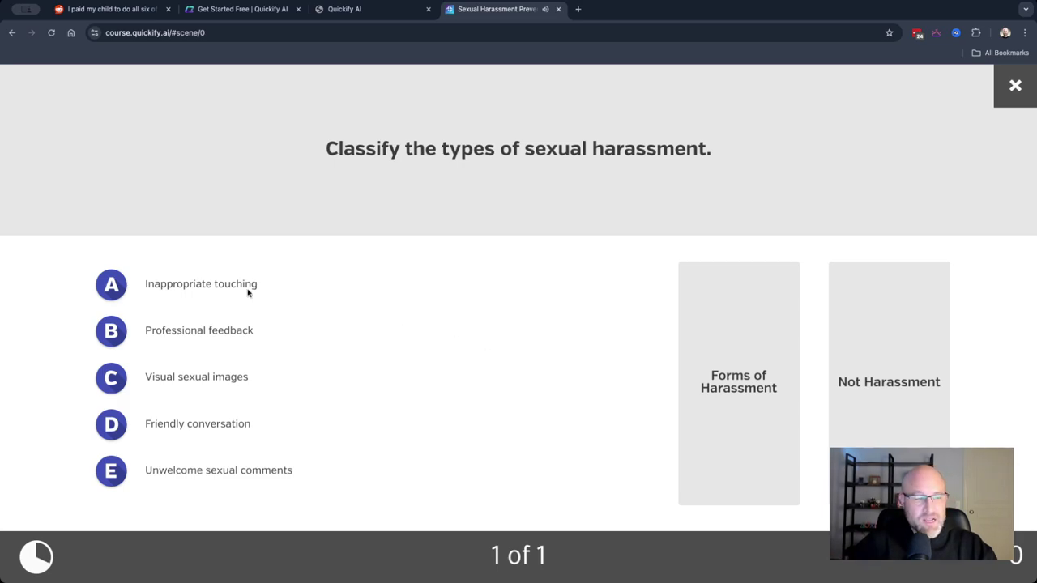
pyautogui.moveTo(108, 289); pyautogui.dragTo(719, 311)
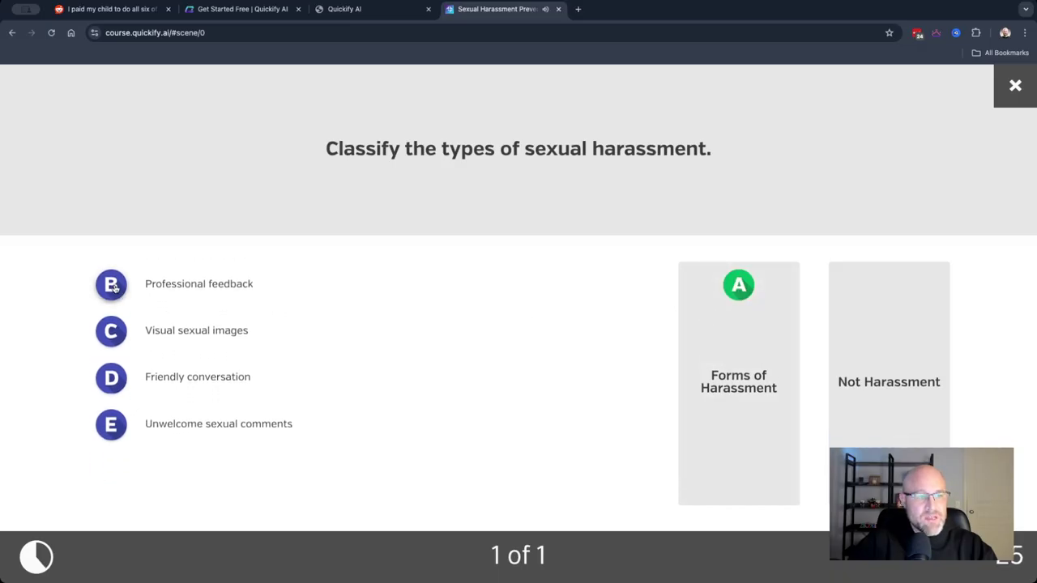
pyautogui.moveTo(113, 288); pyautogui.dragTo(723, 342)
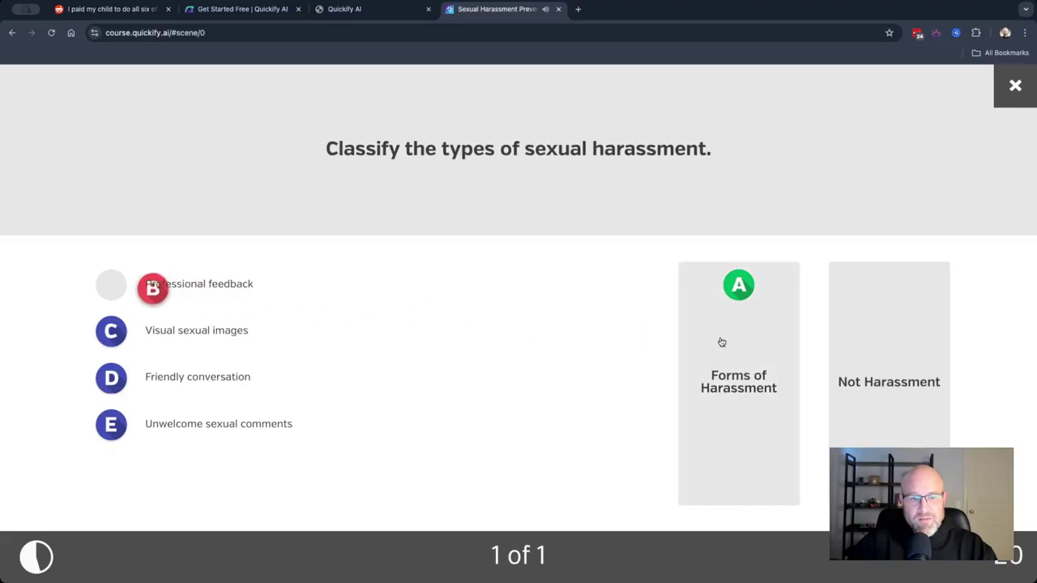
pyautogui.moveTo(118, 286); pyautogui.dragTo(865, 278)
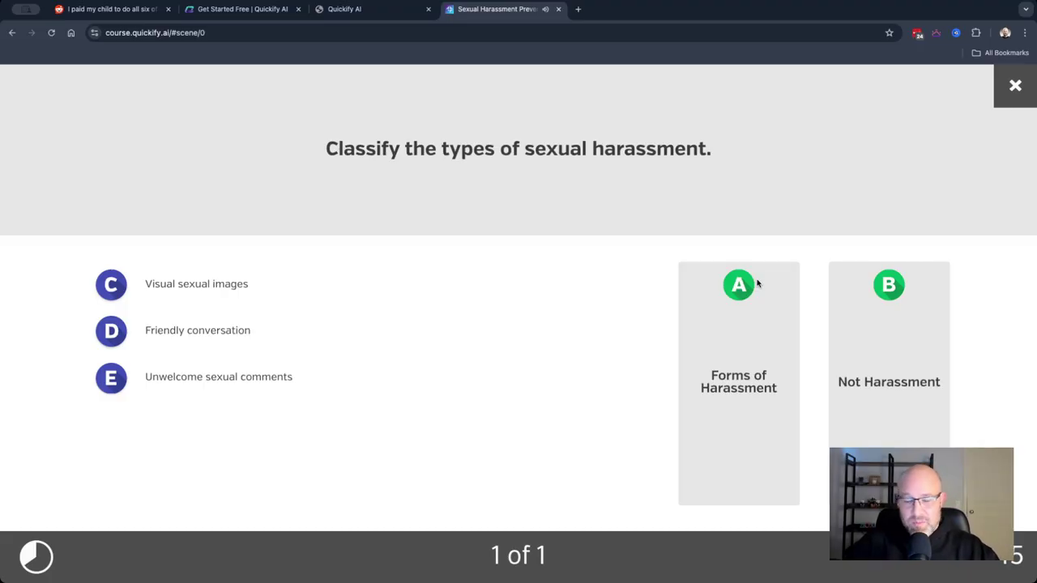
# - Sort "Visual sexual images" and "Unwelcome sexual comments" under Forms of Harassment and "Friendly conversation" under Not Harassment, and accept the Classify points and award
pyautogui.moveTo(111, 284); pyautogui.dragTo(792, 331)
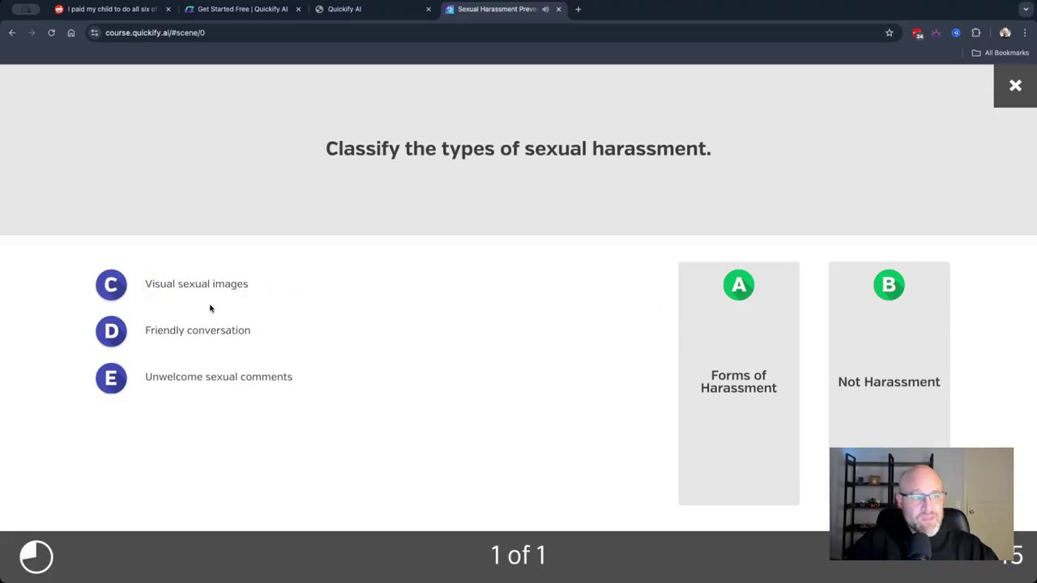
pyautogui.moveTo(135, 288); pyautogui.dragTo(734, 343)
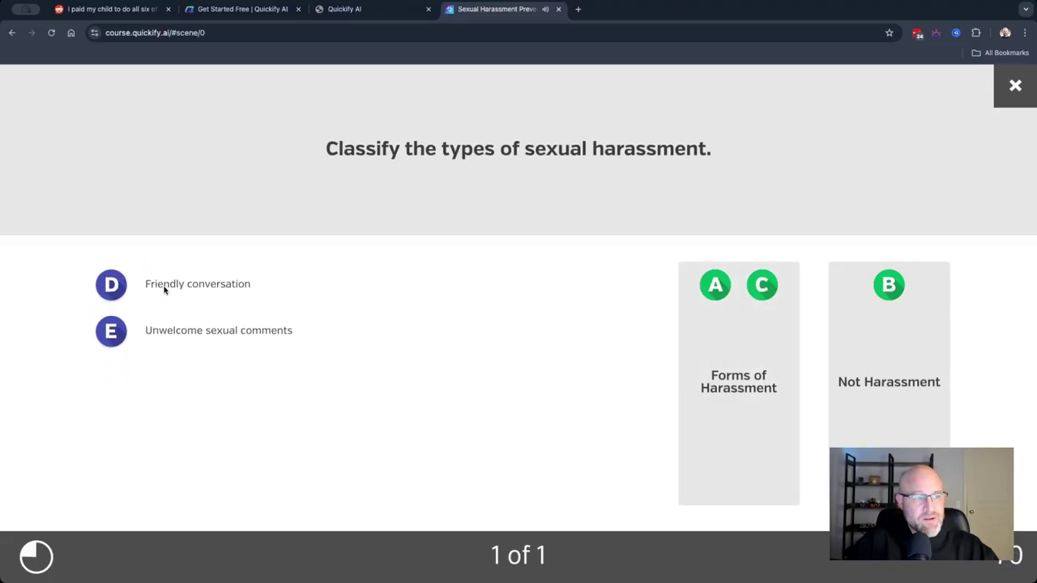
pyautogui.moveTo(119, 288); pyautogui.dragTo(861, 336)
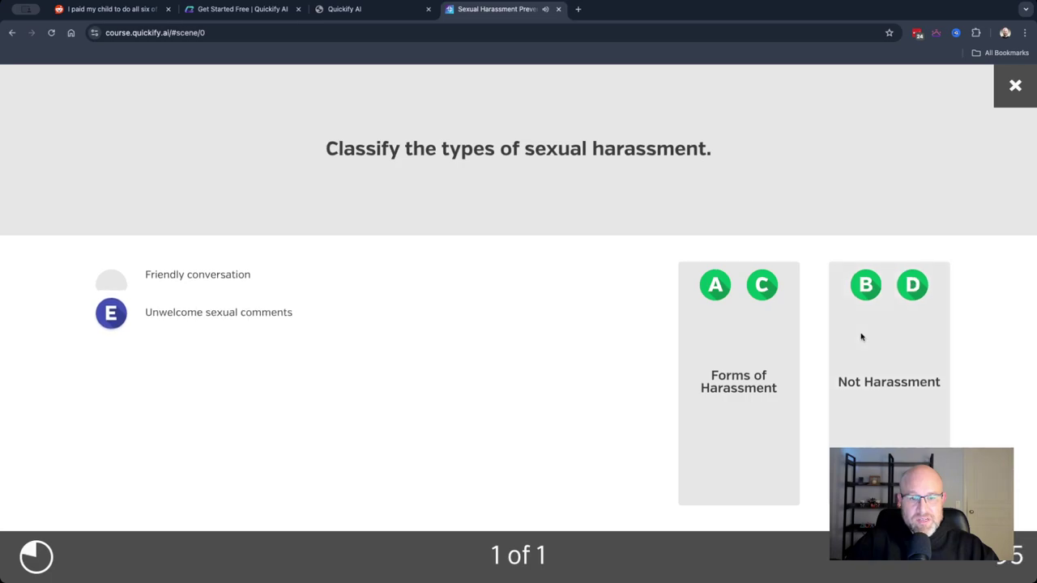
pyautogui.moveTo(115, 292); pyautogui.dragTo(735, 325)
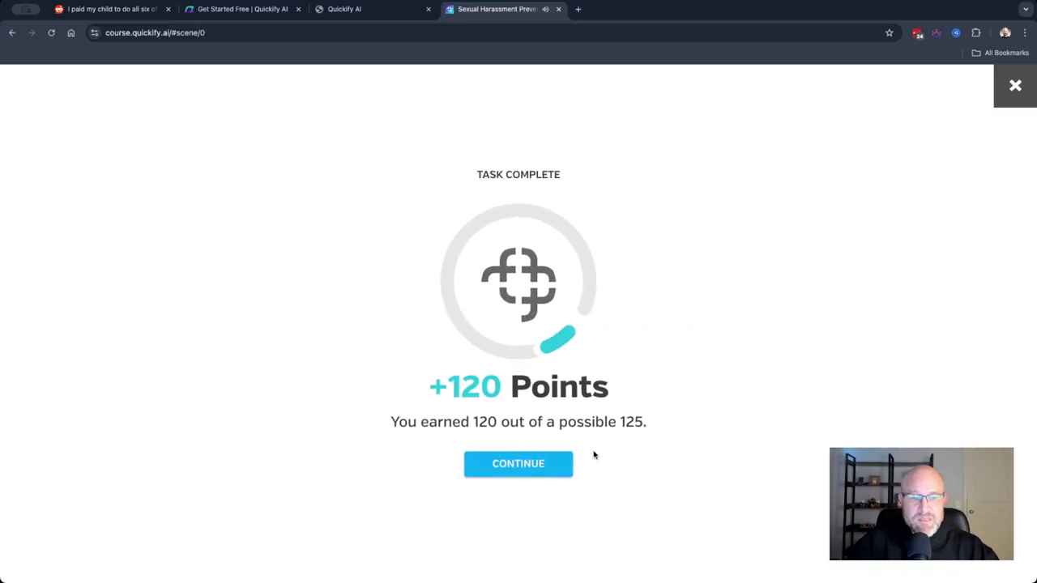
pyautogui.click(537, 463)
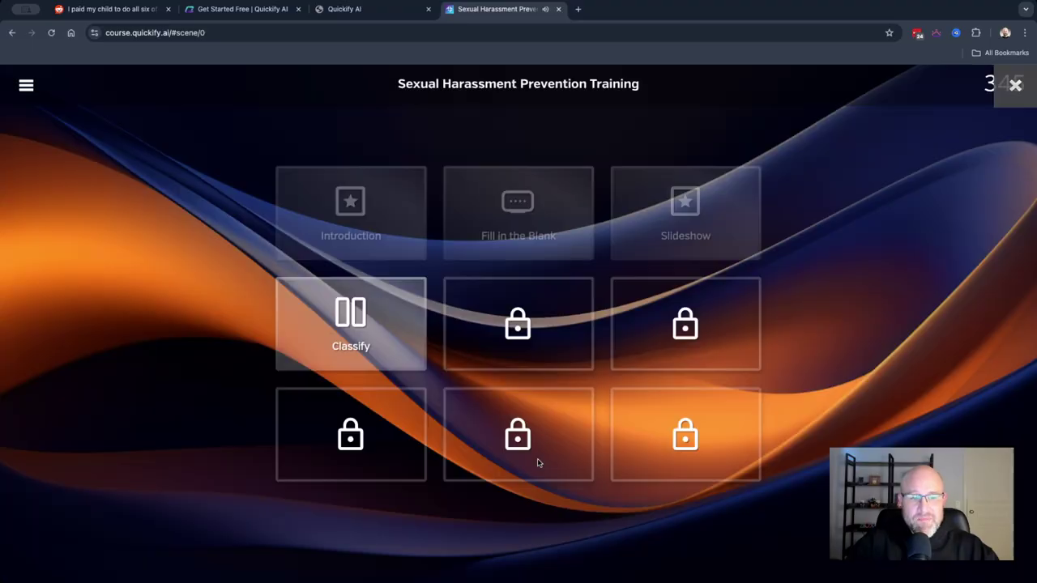
pyautogui.click(537, 394)
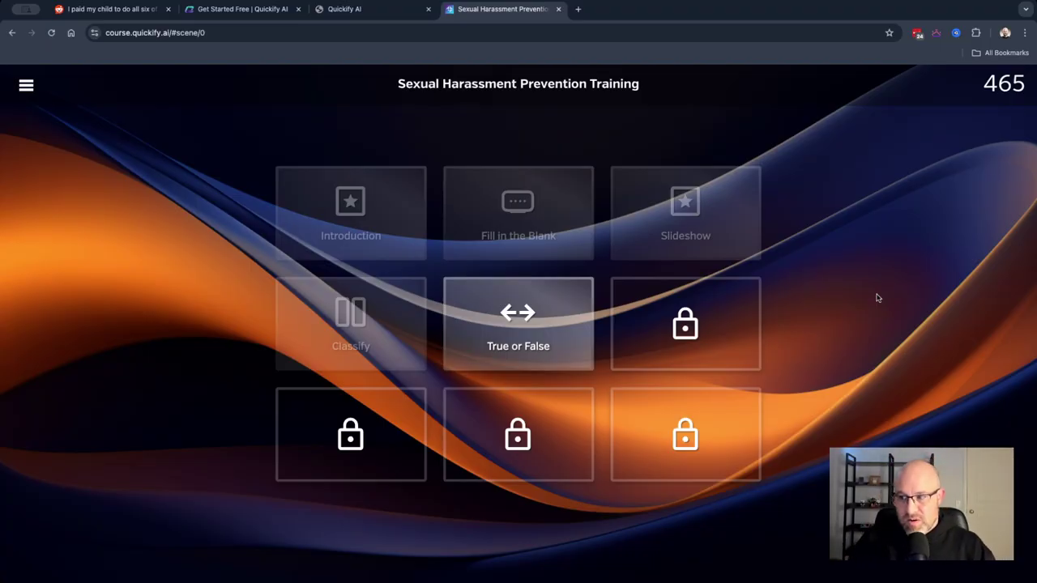
# - Start the True or False activity and answer the first three statements with False, True and True
pyautogui.click(517, 347)
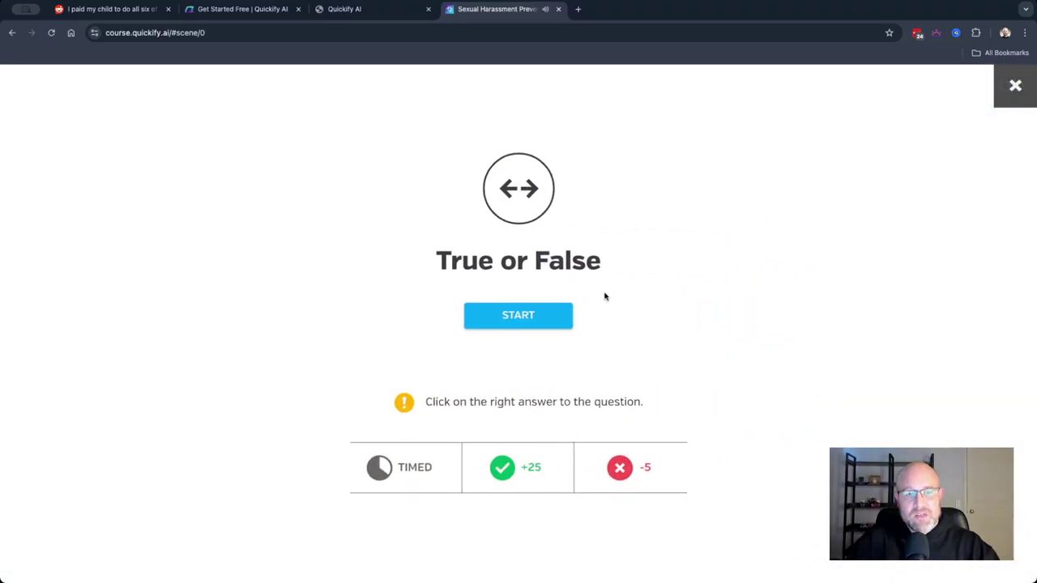
pyautogui.click(559, 319)
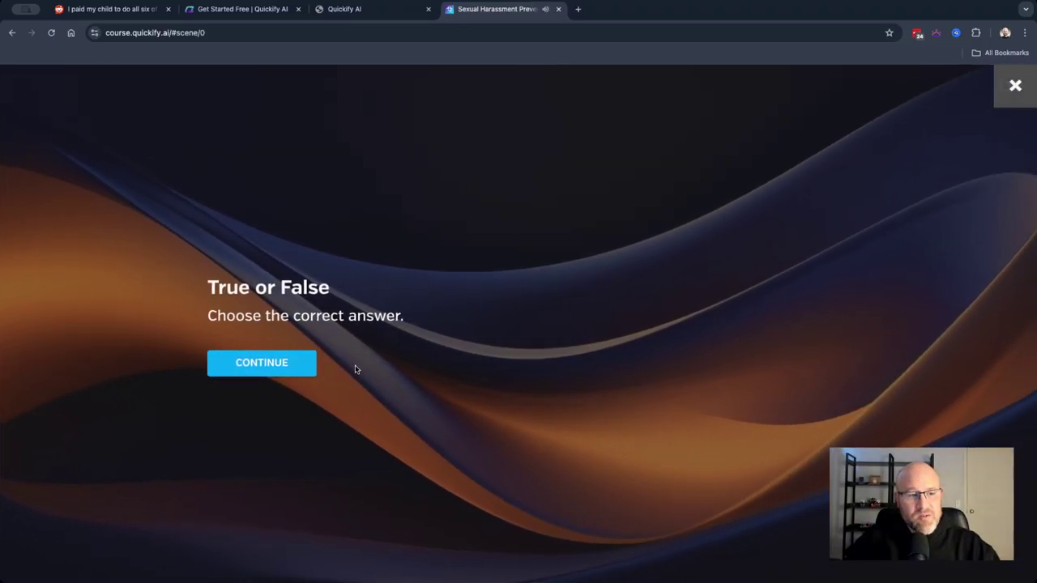
pyautogui.click(280, 372)
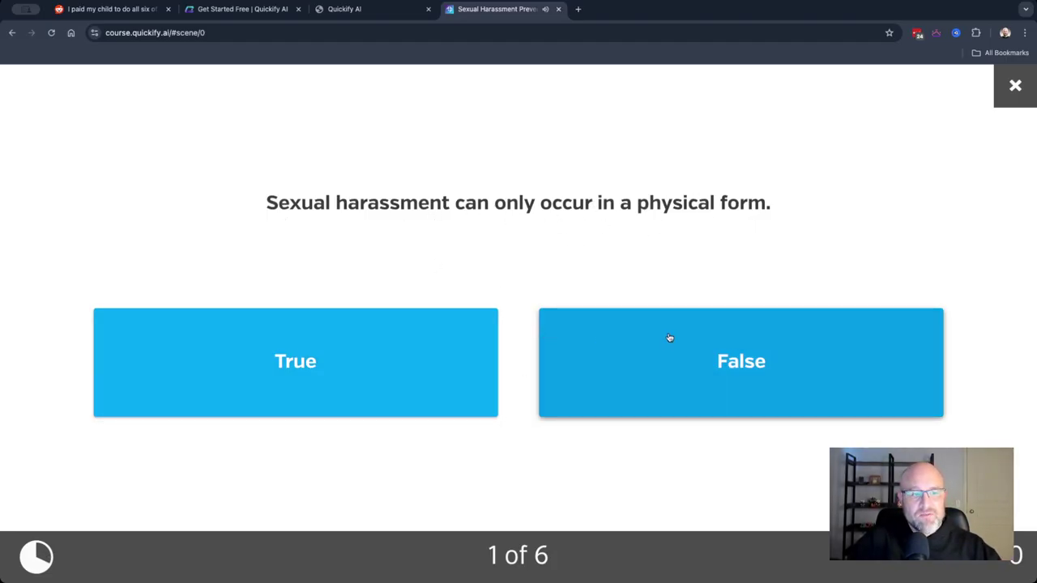
pyautogui.click(669, 337)
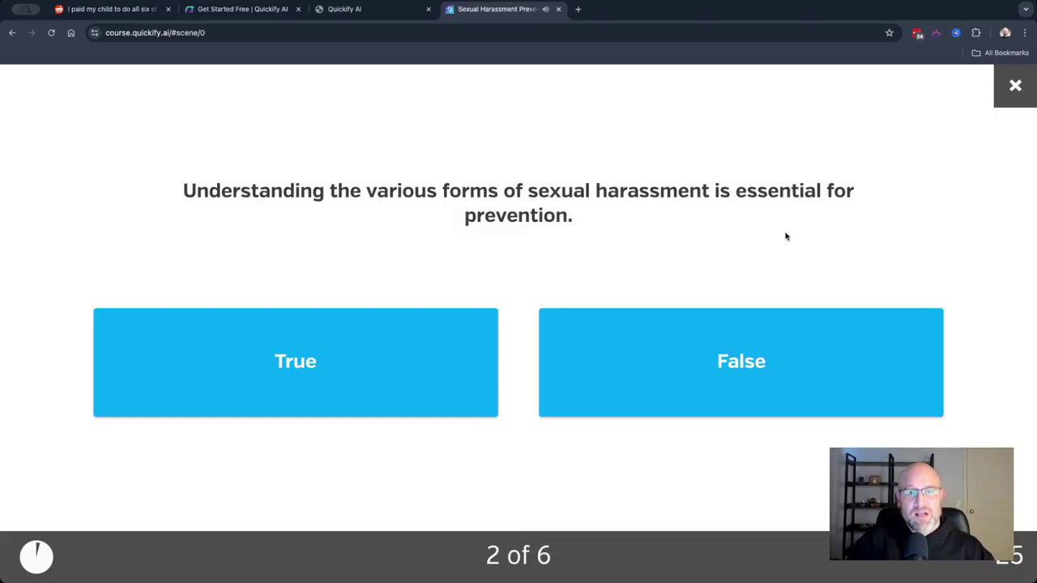
pyautogui.click(450, 338)
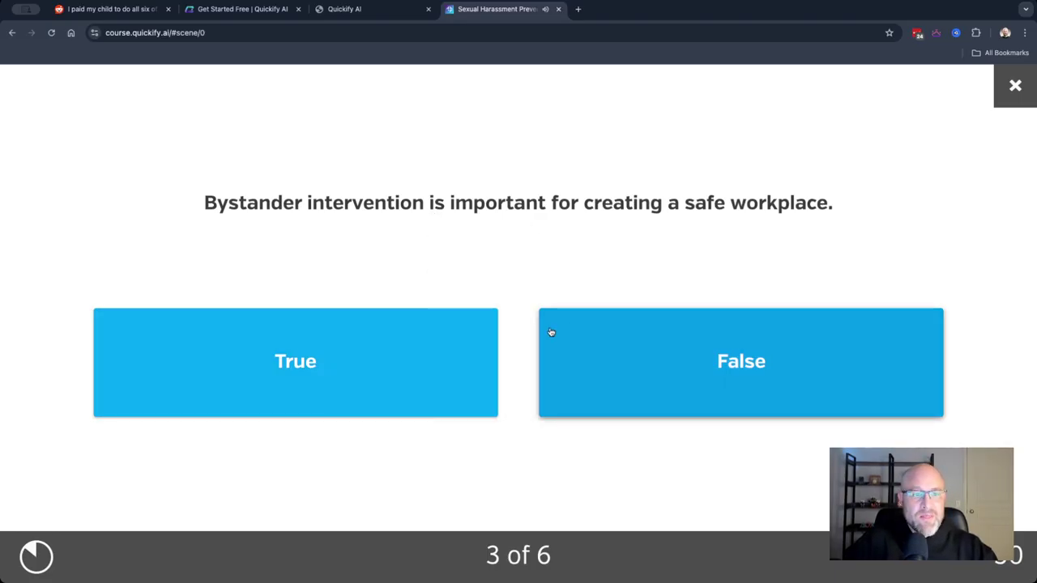
pyautogui.click(462, 340)
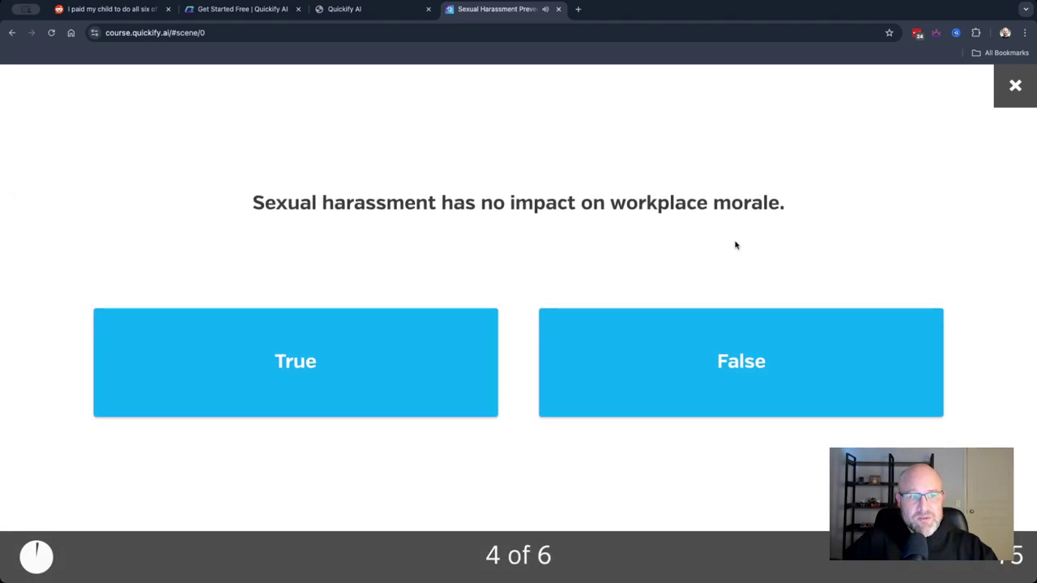
# - Answer the last three True or False statements with False, True and False, and accept the activity's points and award
pyautogui.click(716, 338)
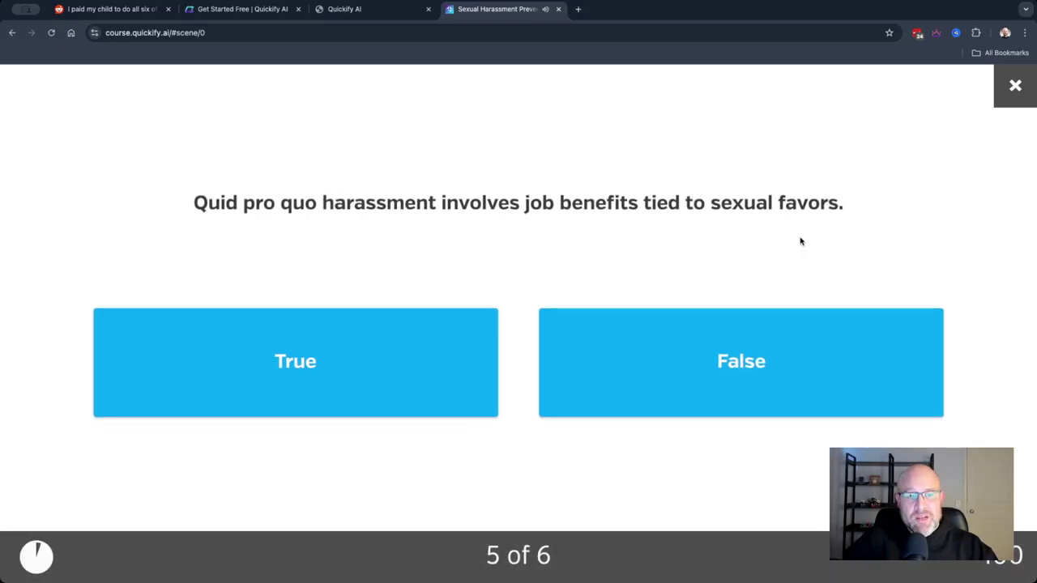
pyautogui.click(402, 378)
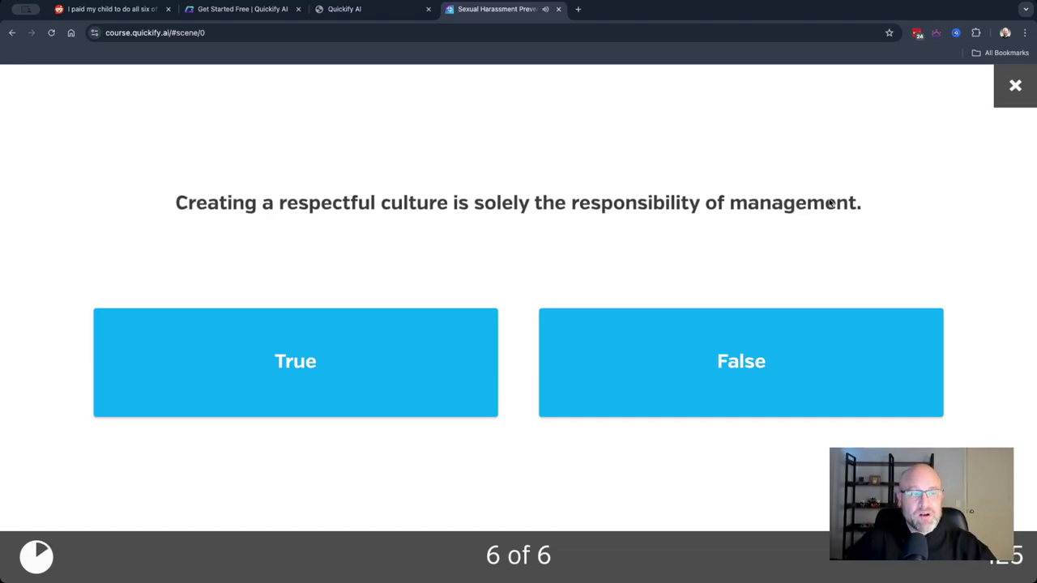
pyautogui.click(595, 340)
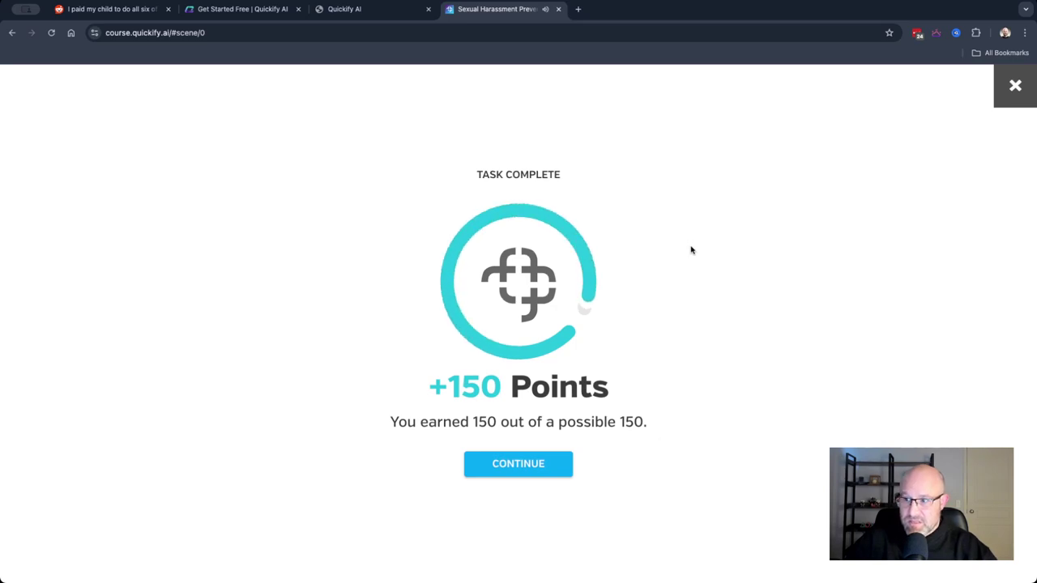
pyautogui.click(550, 460)
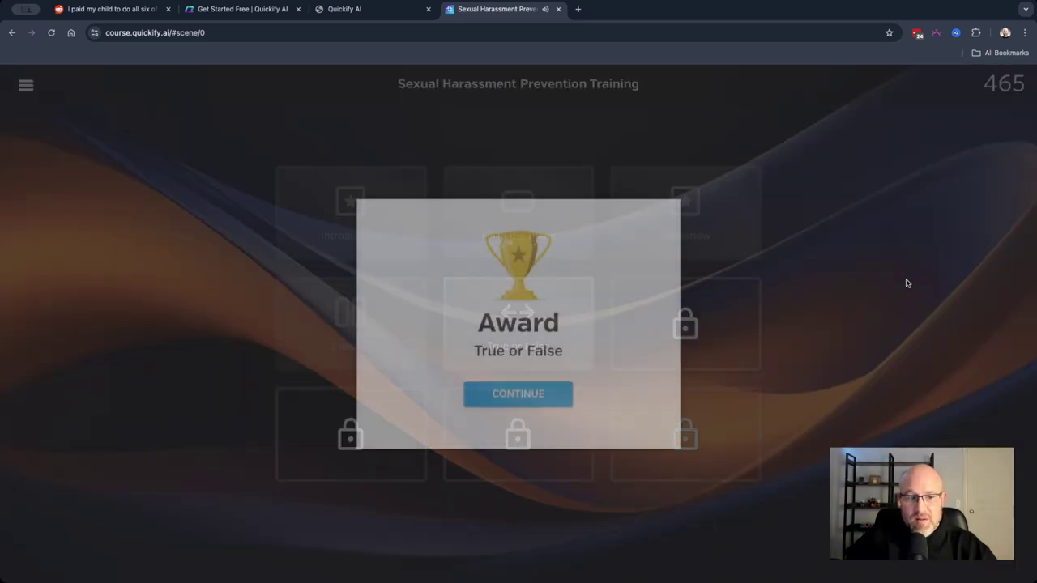
pyautogui.click(542, 388)
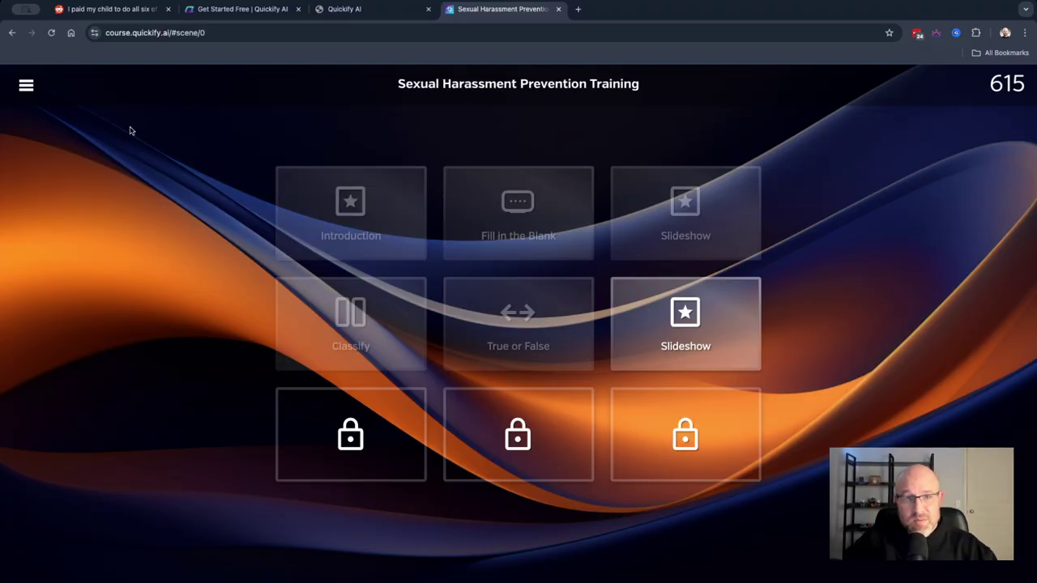
# - Review the course's Progress, Badges and Library pages, mute its sound, and return to the activity board
pyautogui.click(26, 86)
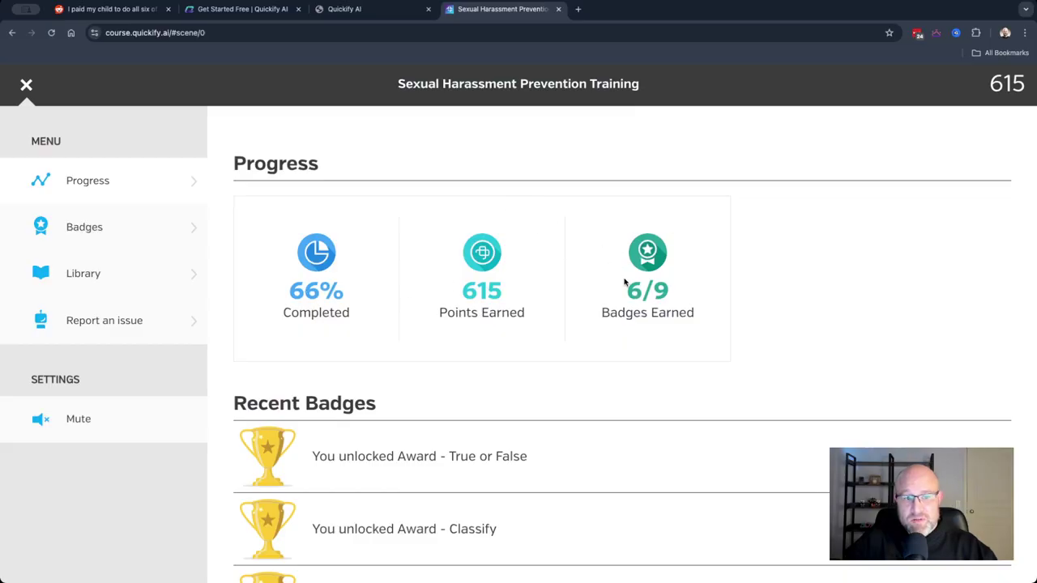
pyautogui.click(86, 228)
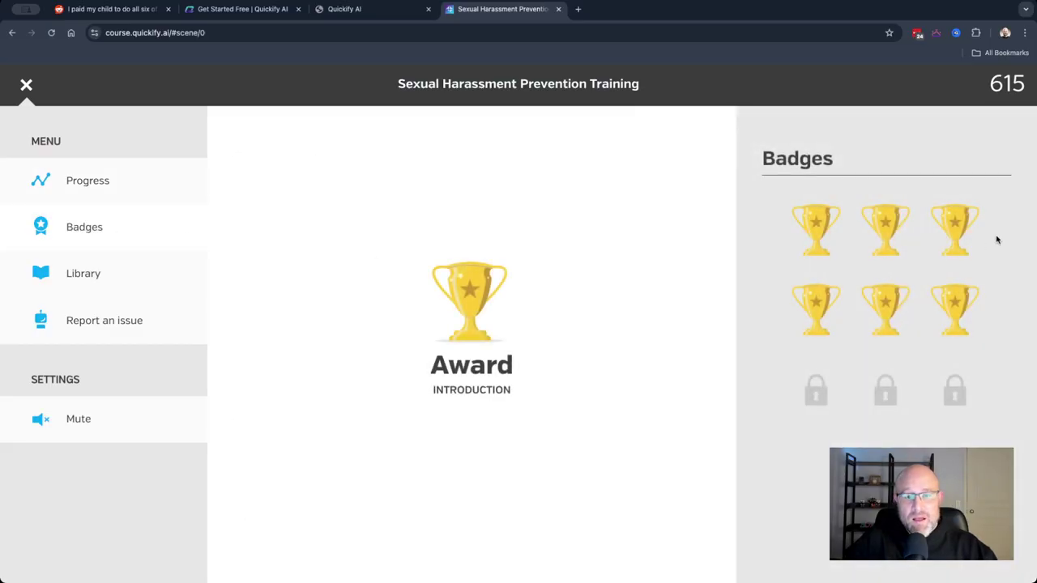
pyautogui.click(68, 280)
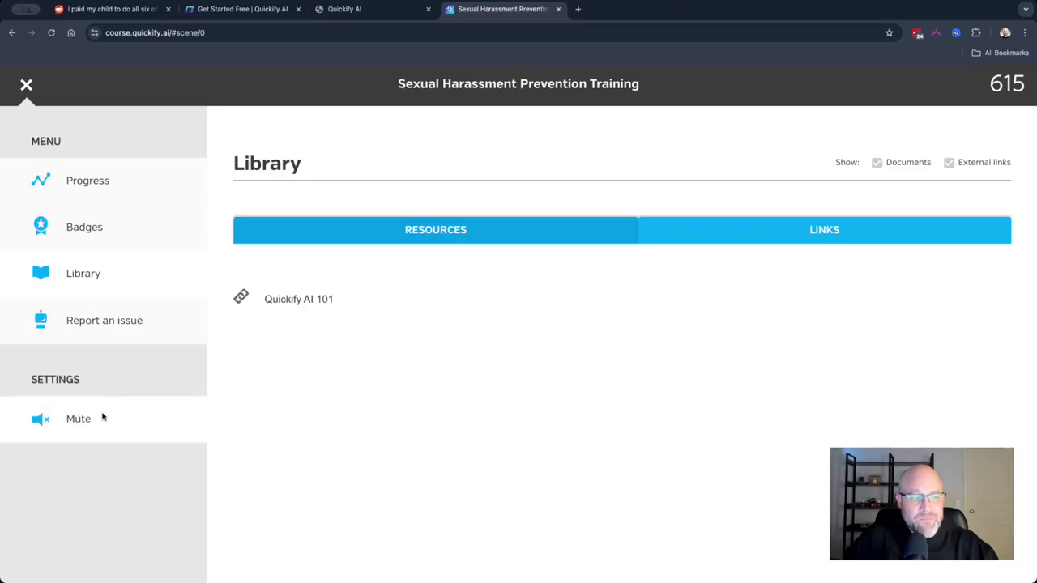
pyautogui.click(70, 415)
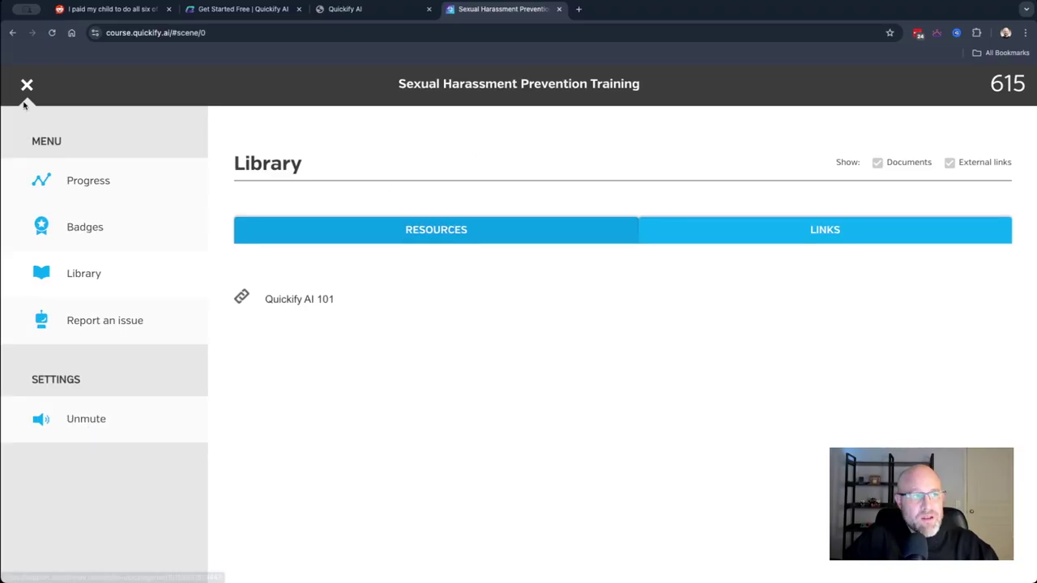
pyautogui.click(26, 86)
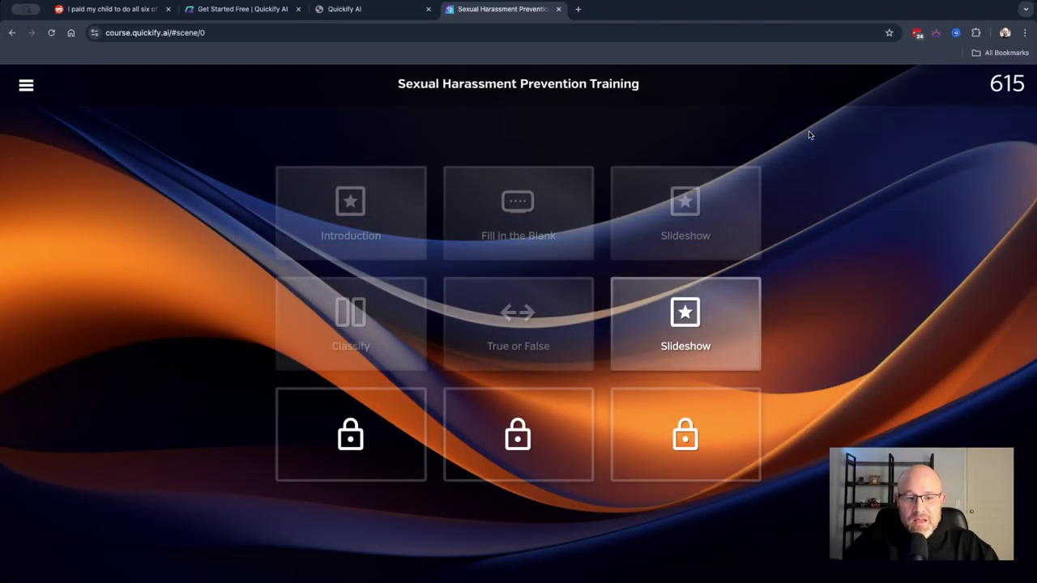